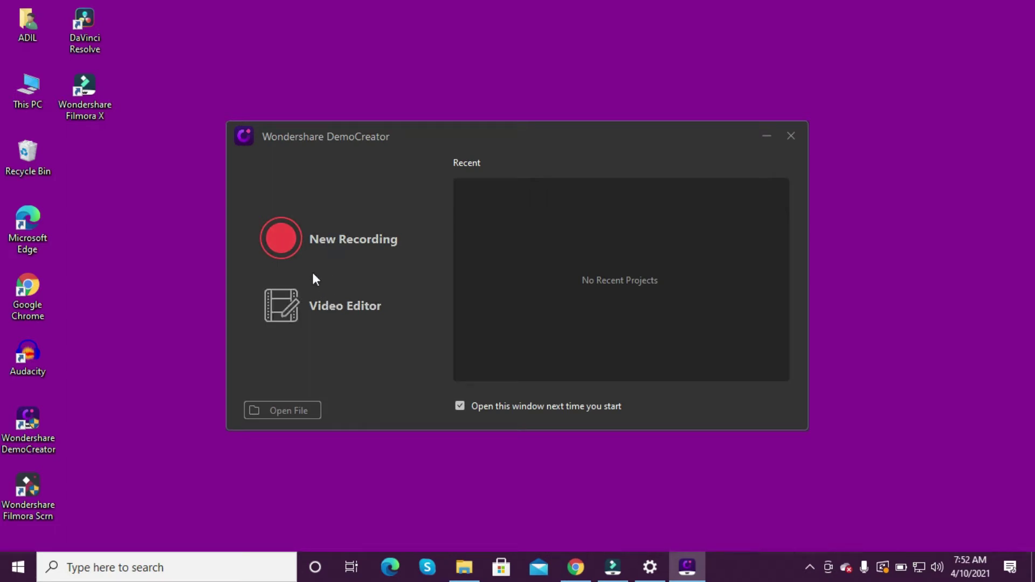
- Open the setup for a new recording and move the recorder window to the middle of the screen
left_click(276, 237)
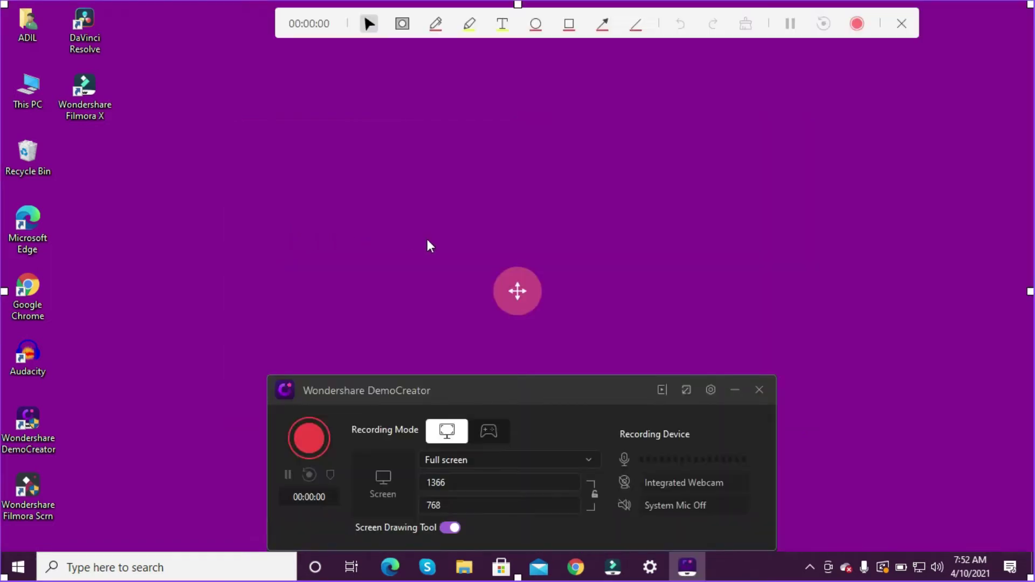
left_click_drag(584, 390, 575, 255)
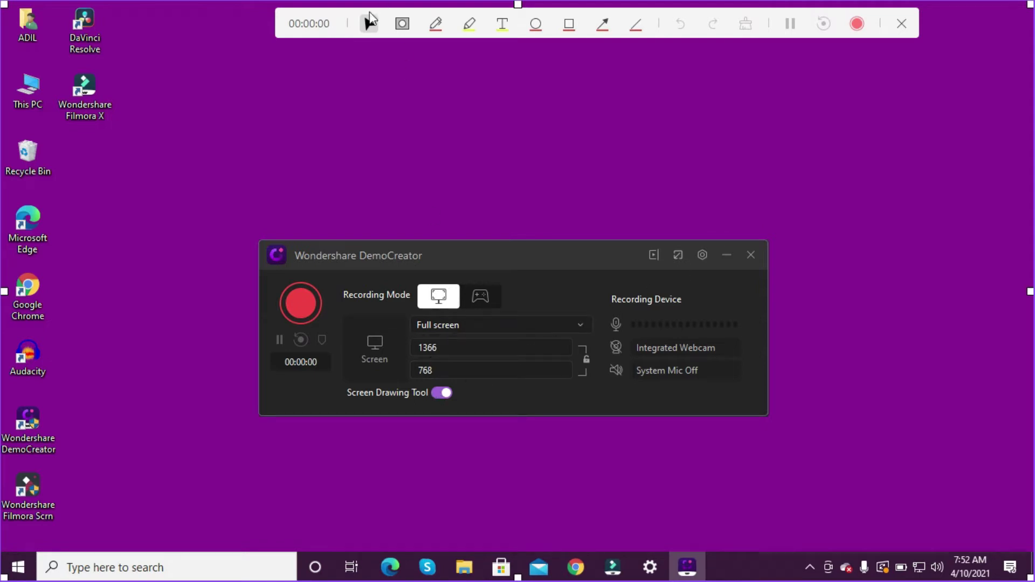
- Switch the screen drawing tool off and on again, and review the capture area options without changing Full screen
left_click(436, 396)
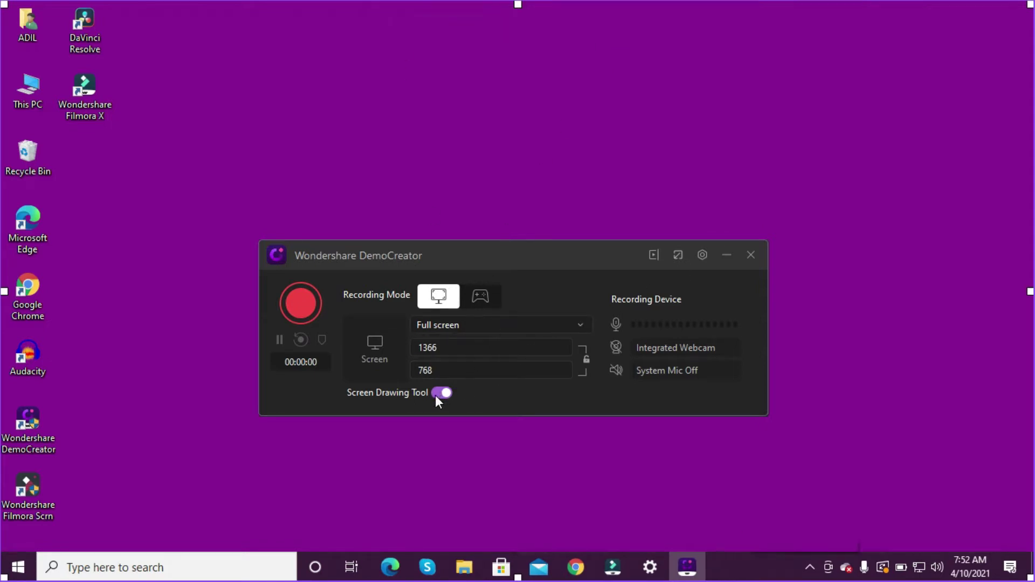
left_click(441, 394)
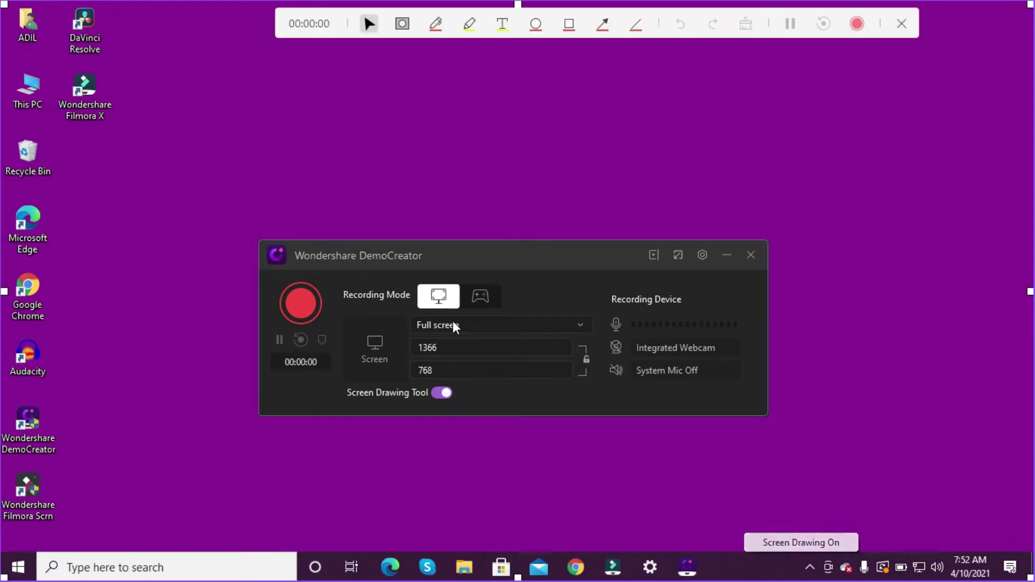
left_click(574, 325)
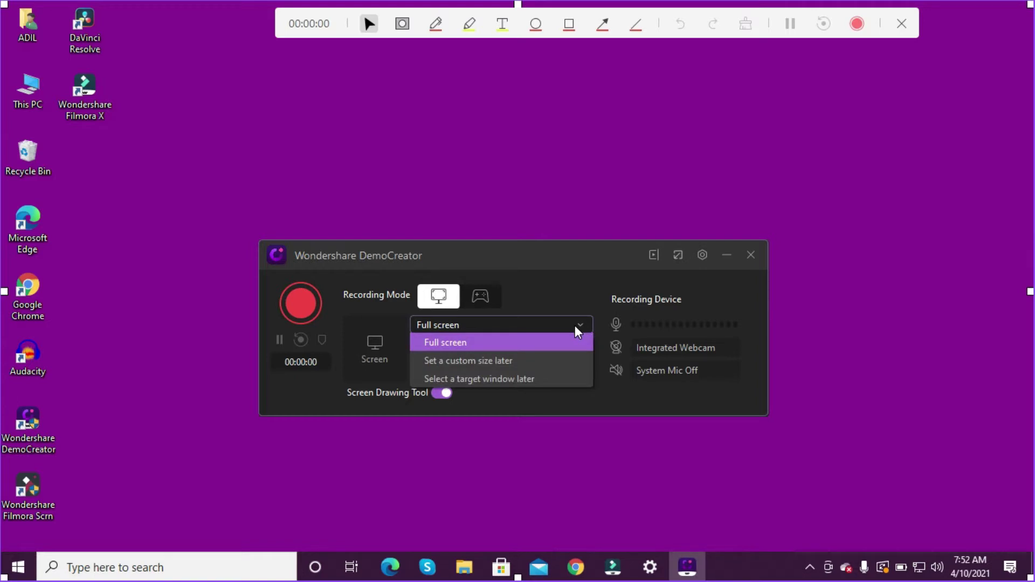
left_click(579, 324)
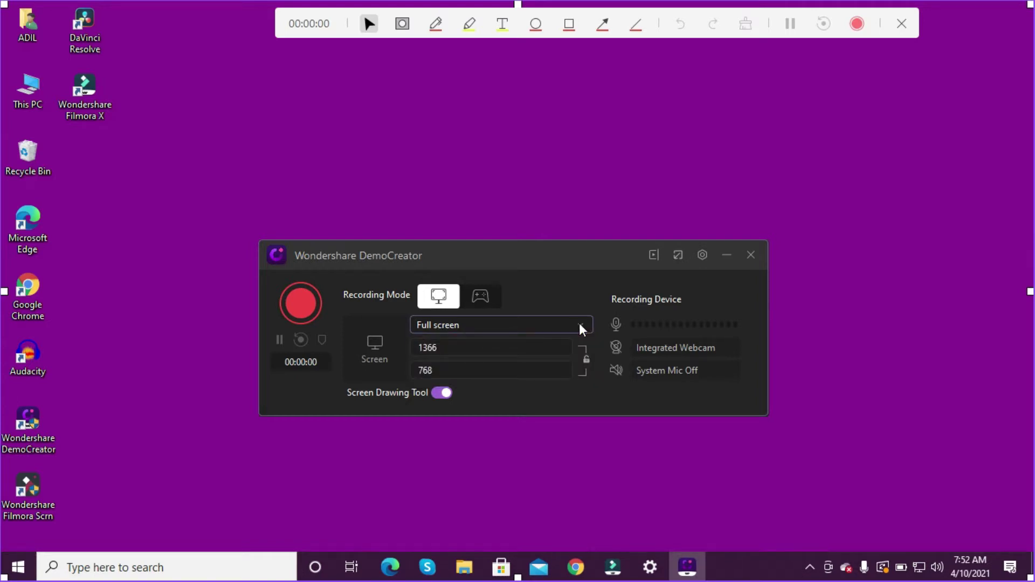
- Open the recording settings and review the available frame rates for full-screen capture
left_click(702, 254)
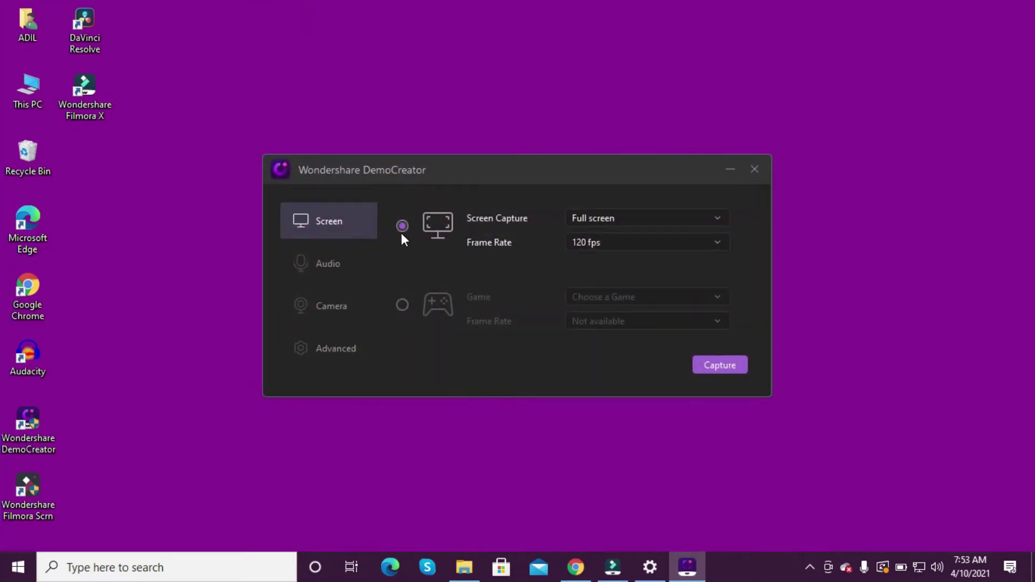
left_click(662, 244)
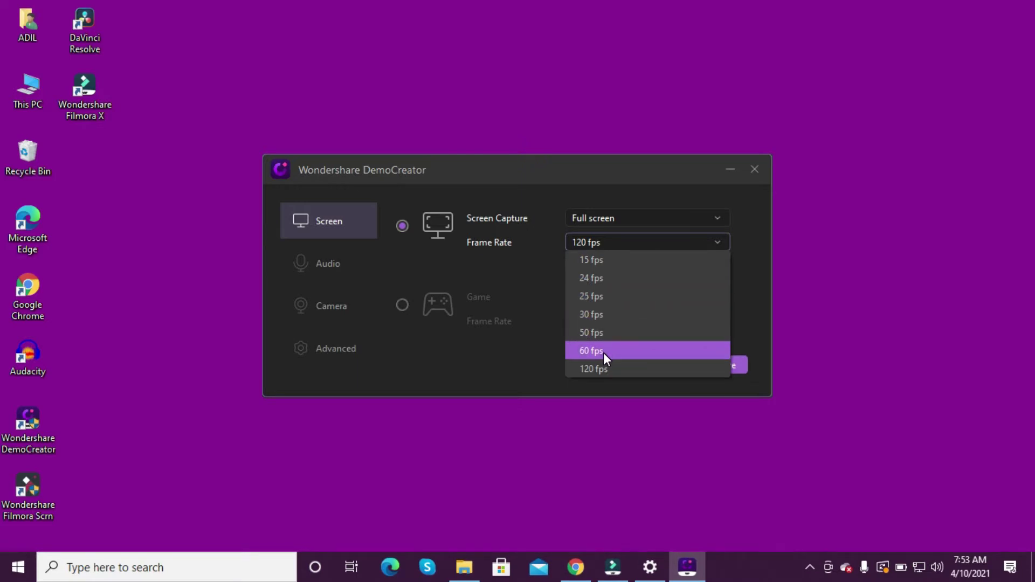
left_click(708, 242)
- Review the computer audio options and set the microphone to Don't Capture in the audio settings
left_click(305, 264)
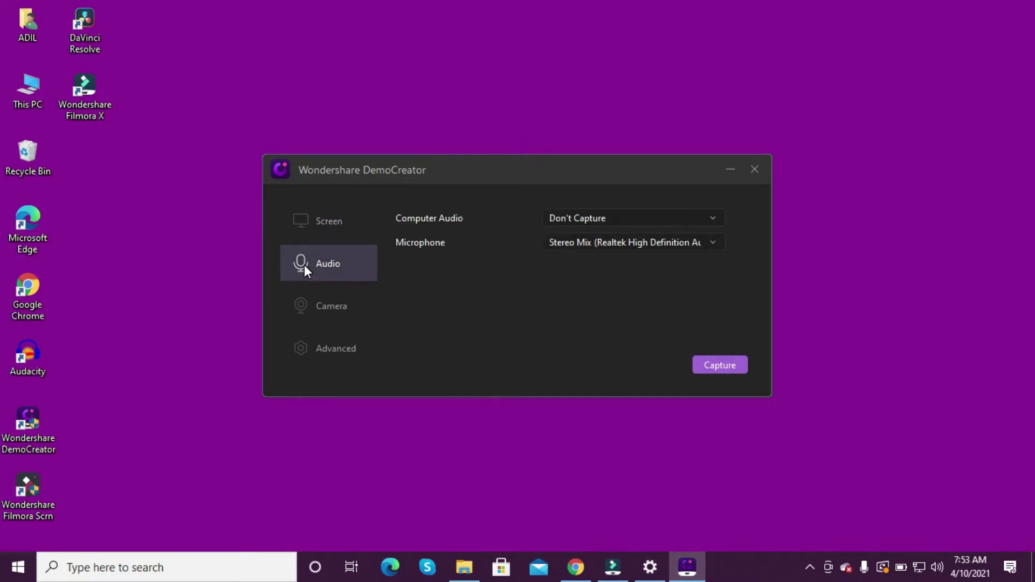
left_click(584, 218)
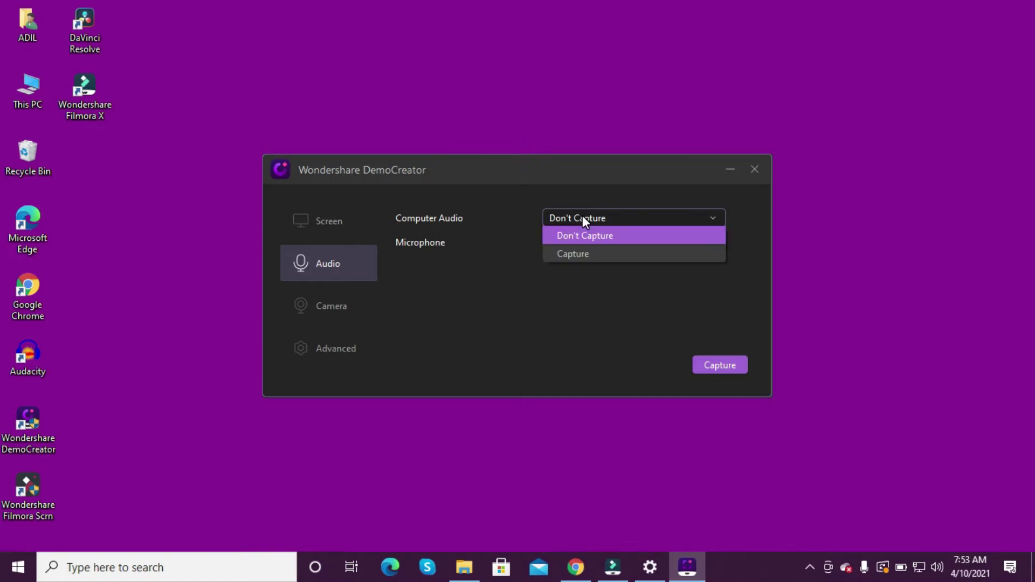
left_click(618, 213)
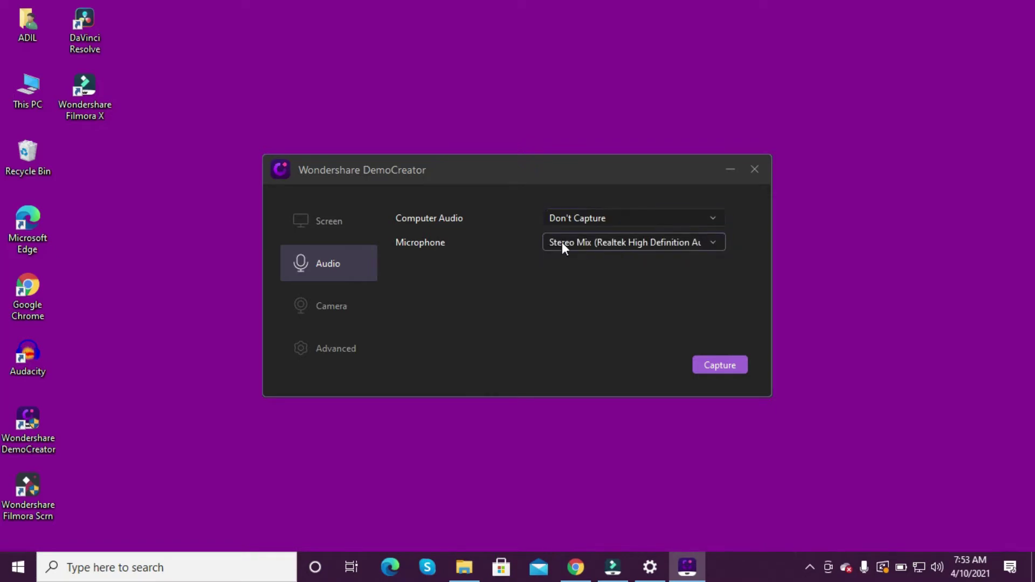
left_click(580, 242)
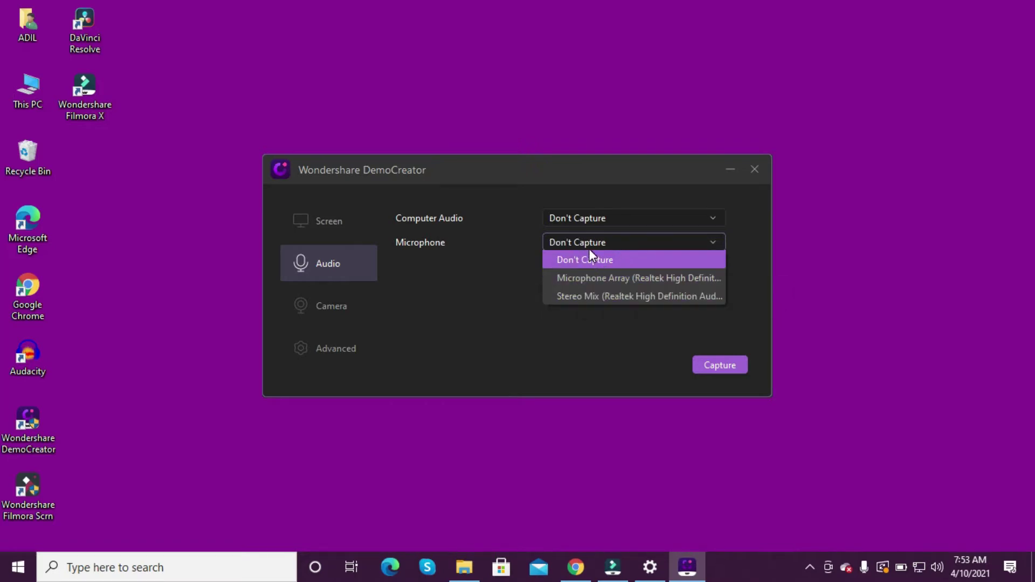
left_click(673, 243)
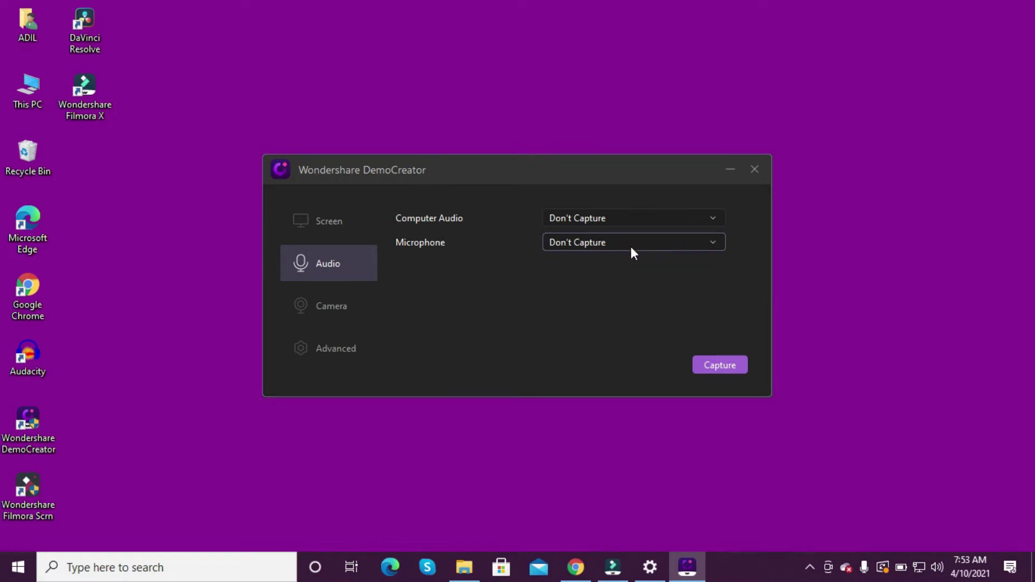
- Check the camera settings with Don't Capture selected, and accept the recording setup
left_click(326, 307)
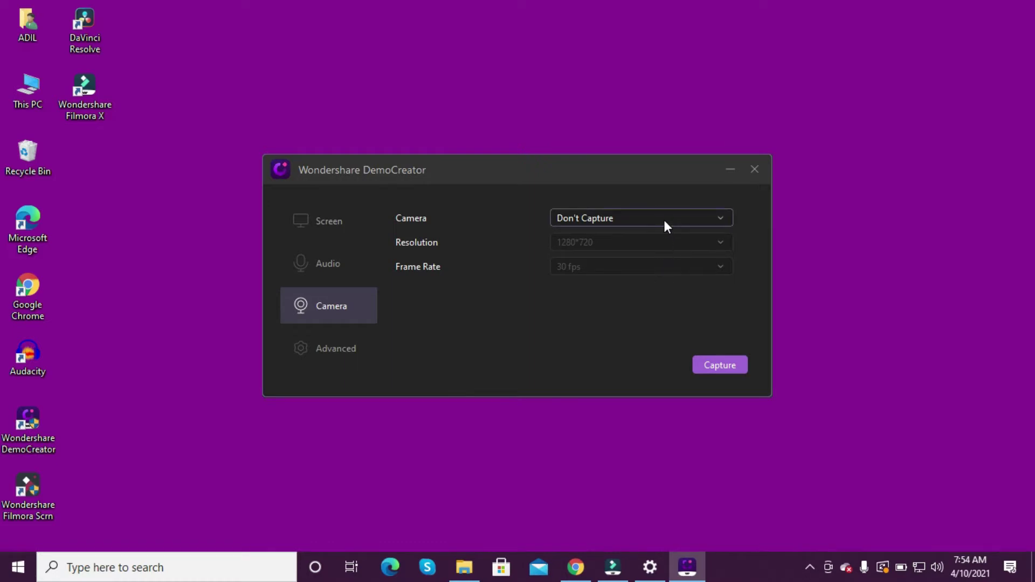
left_click(713, 365)
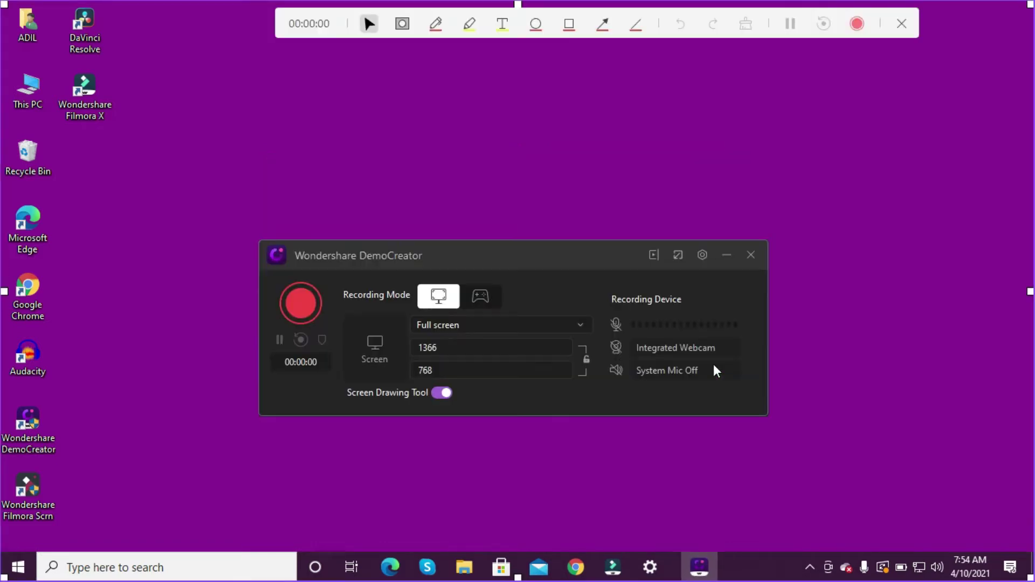
- Start the full-screen recording and minimise the recorder window
left_click(297, 302)
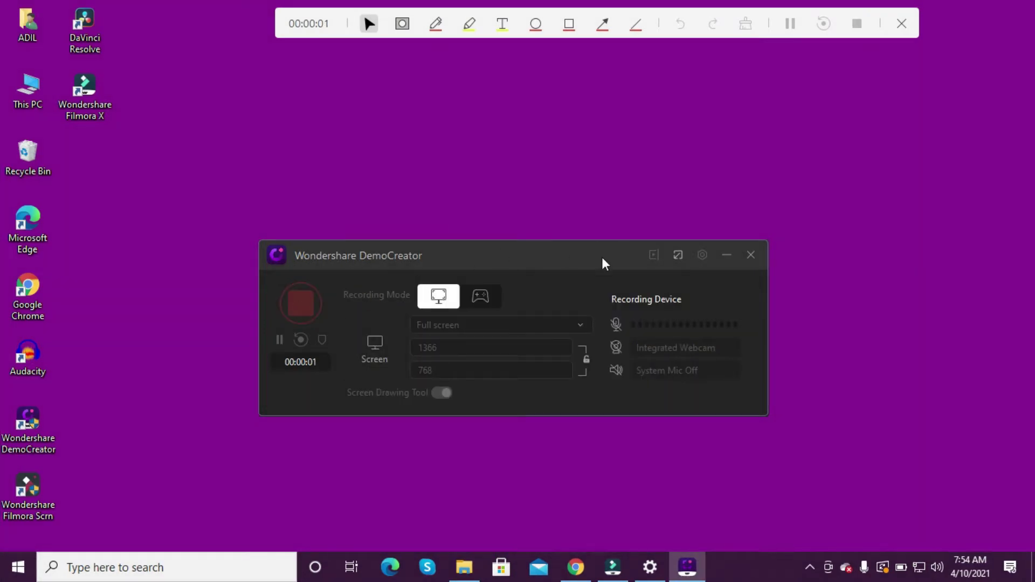
left_click(725, 258)
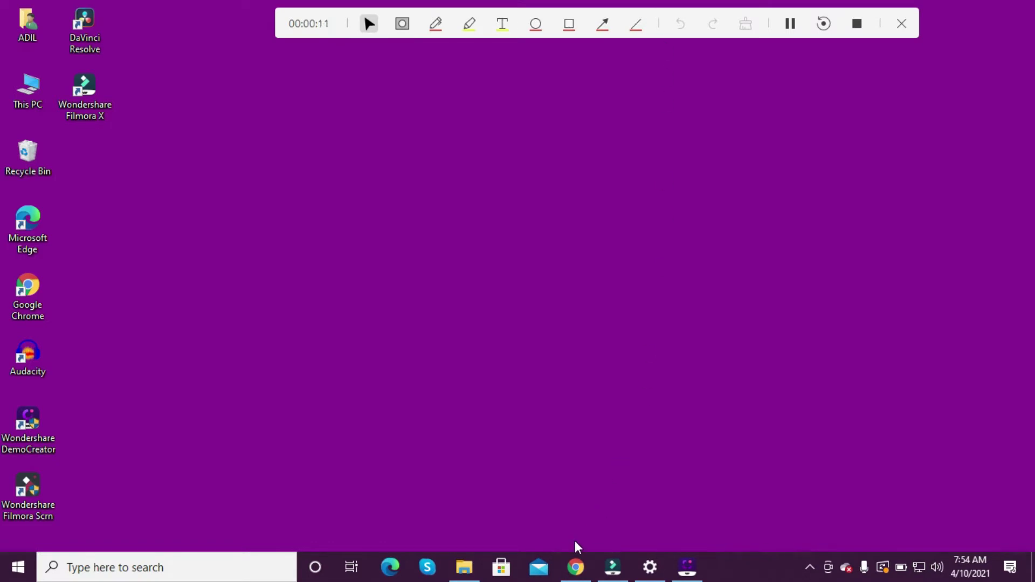
- Switch to Google Chrome with the DemoCreator pricing page and move the screen drawing toolbar clear of the browser's page tabs
left_click(574, 561)
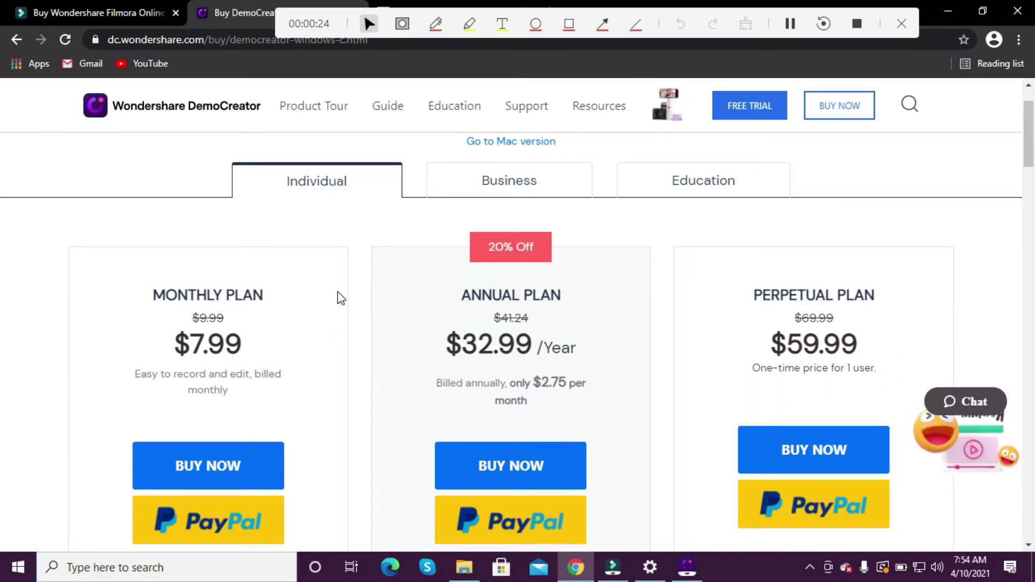
left_click(513, 14)
left_click_drag(514, 13, 629, 48)
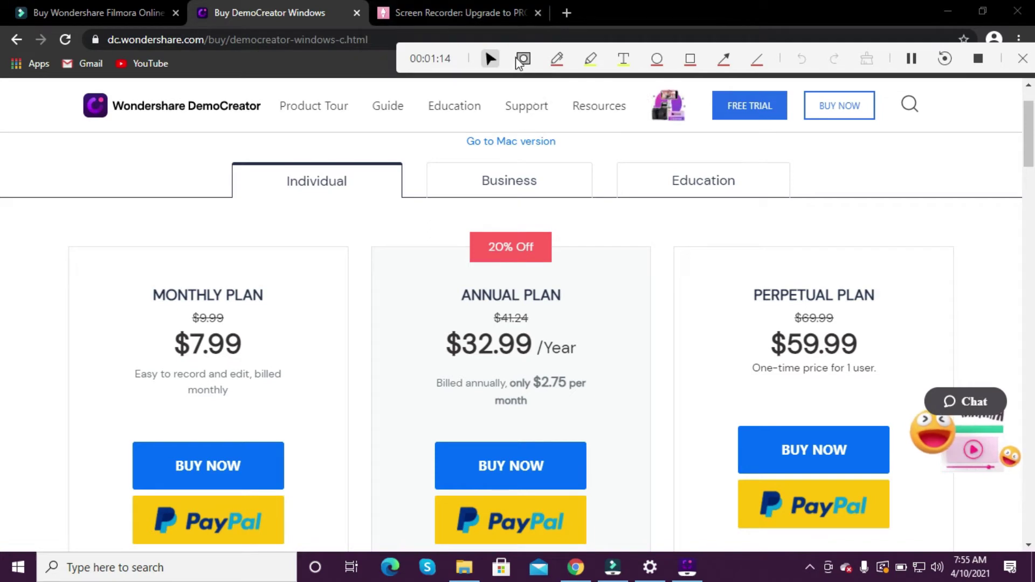
- Compare the Icecream Screen Recorder free and PRO features and pricing with the DemoCreator individual plans
left_click(483, 15)
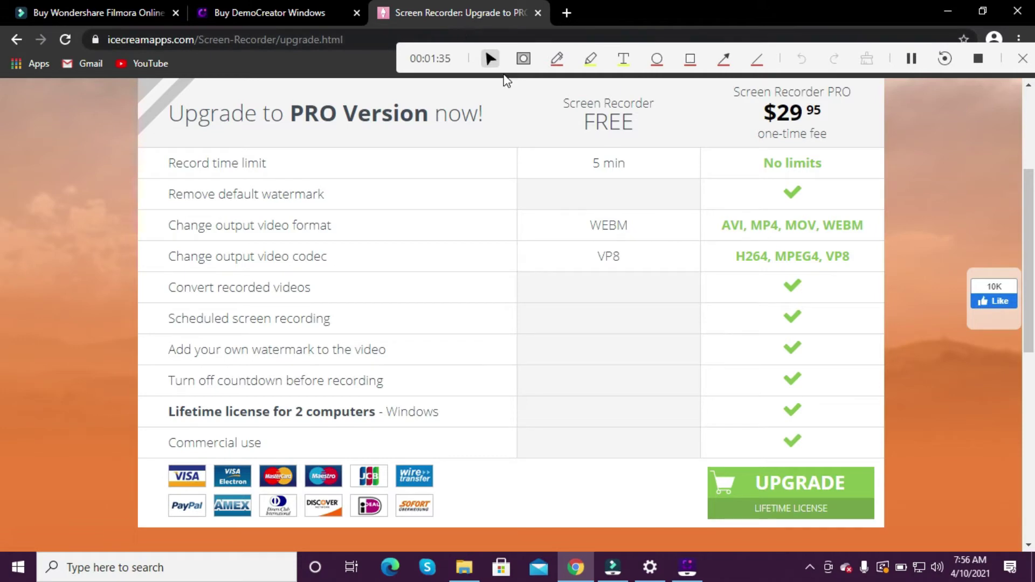
left_click(285, 11)
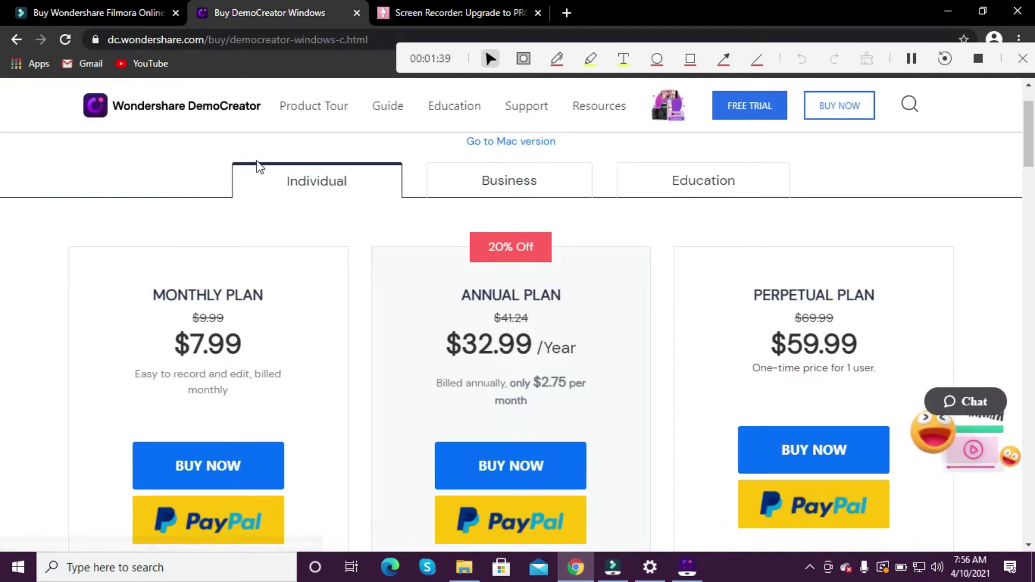
left_click(448, 12)
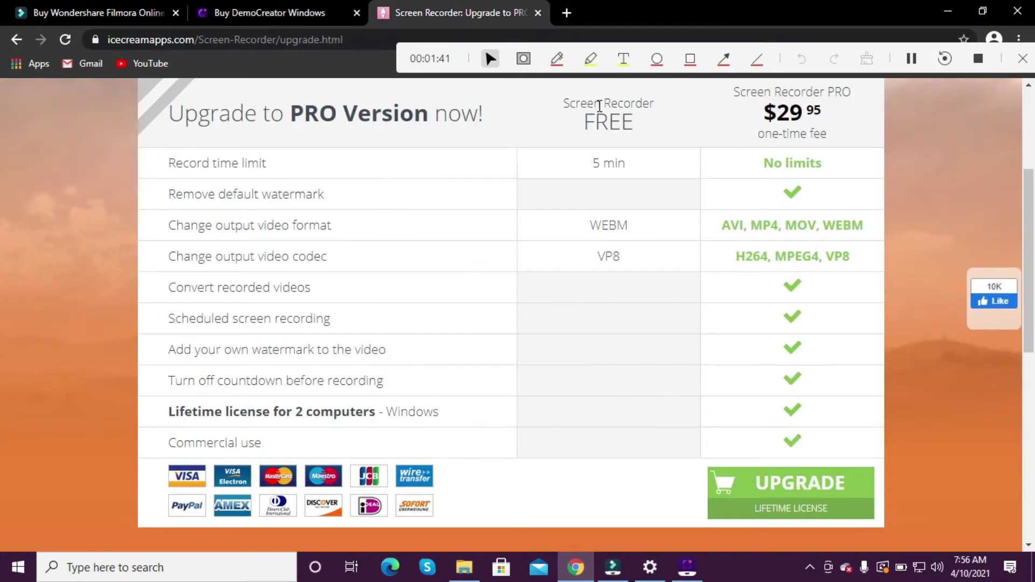
left_click(305, 7)
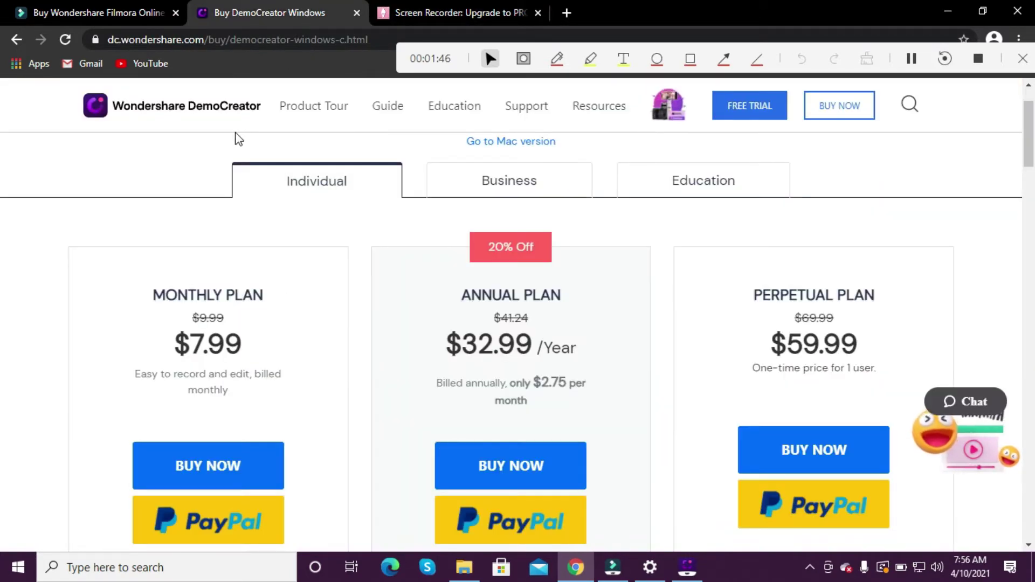
left_click(432, 5)
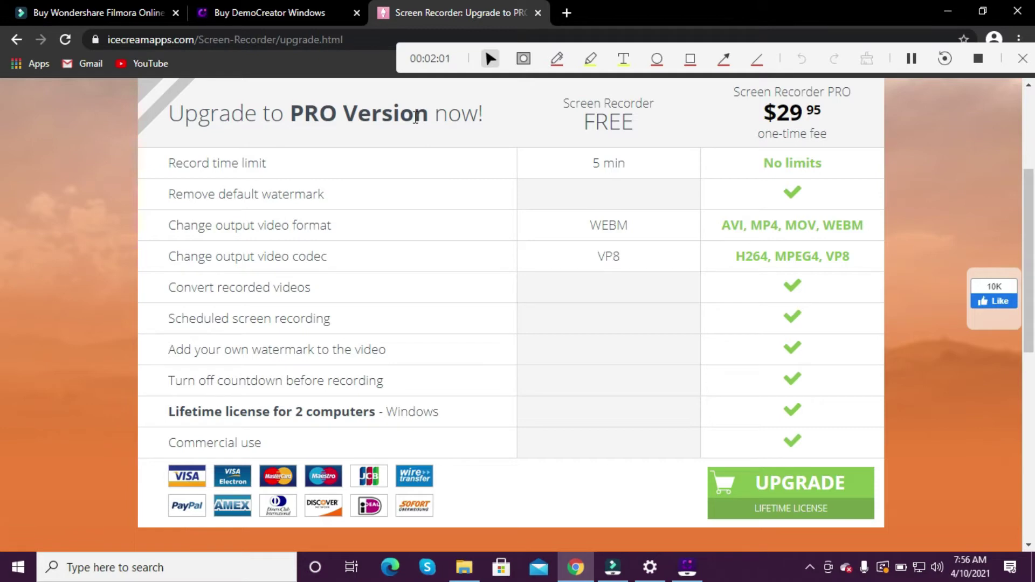
left_click(264, 13)
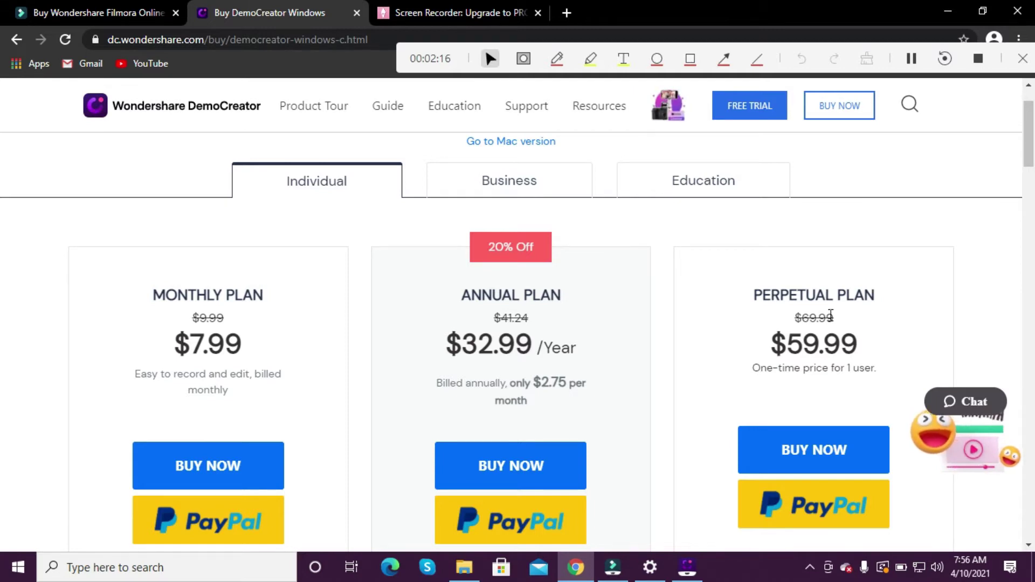
- Compare the Filmora individual plan prices with the DemoCreator plan prices
left_click(109, 7)
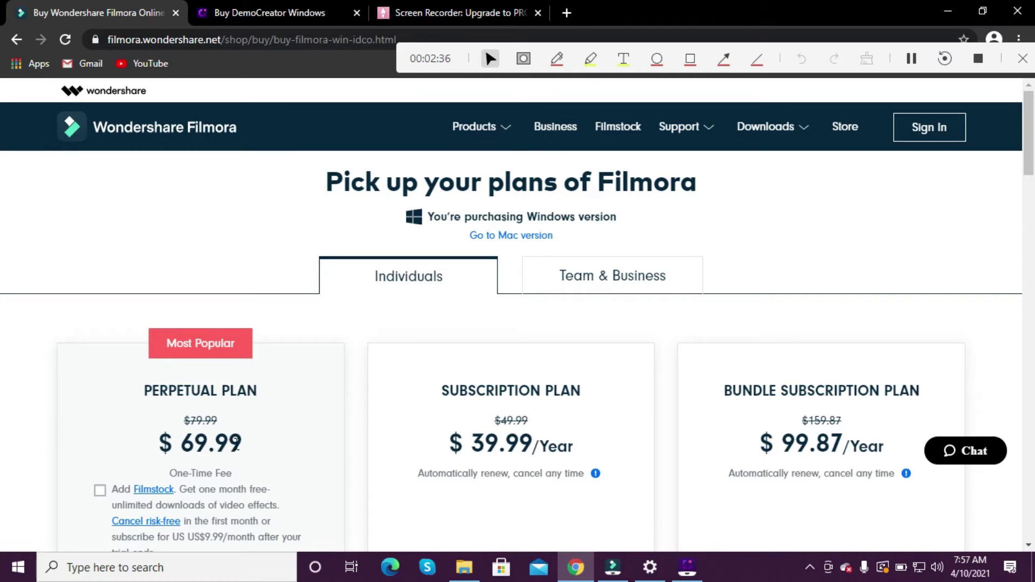
left_click(264, 13)
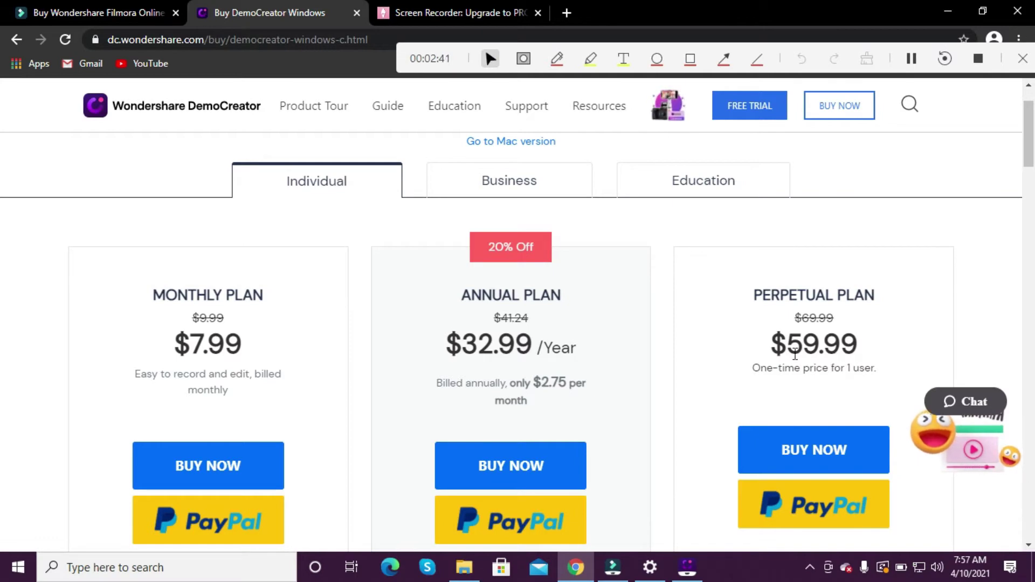
key("ctrl+shift+Tab")
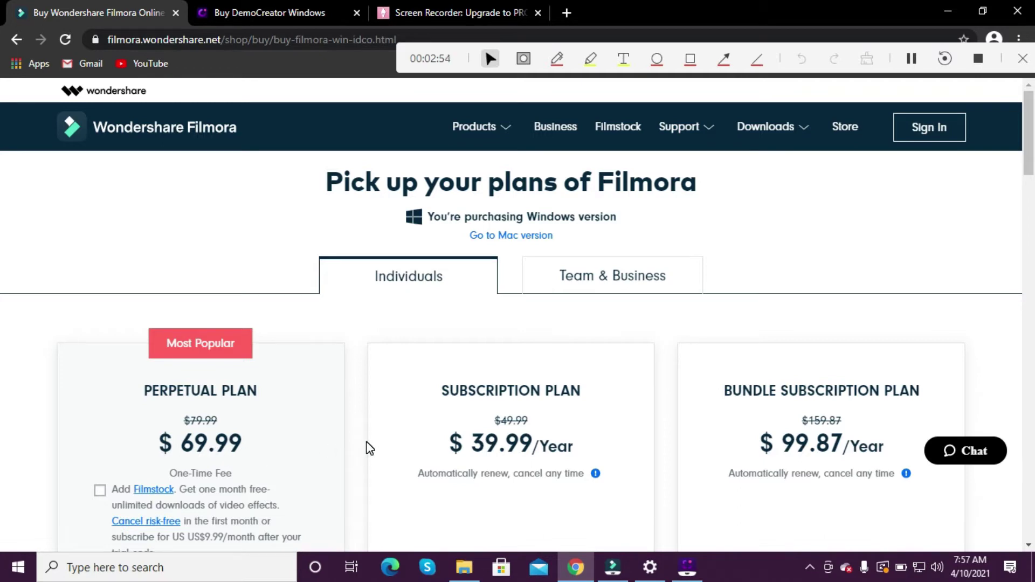
left_click(254, 11)
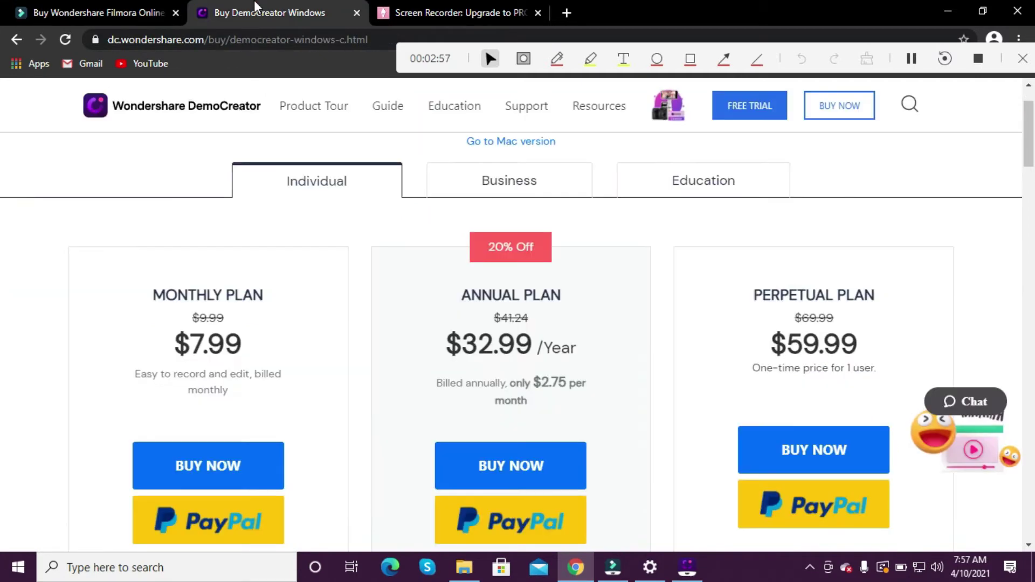
- Return to the Filmora plans page and try the spotlight tool on the Perpetual Plan price
left_click(131, 7)
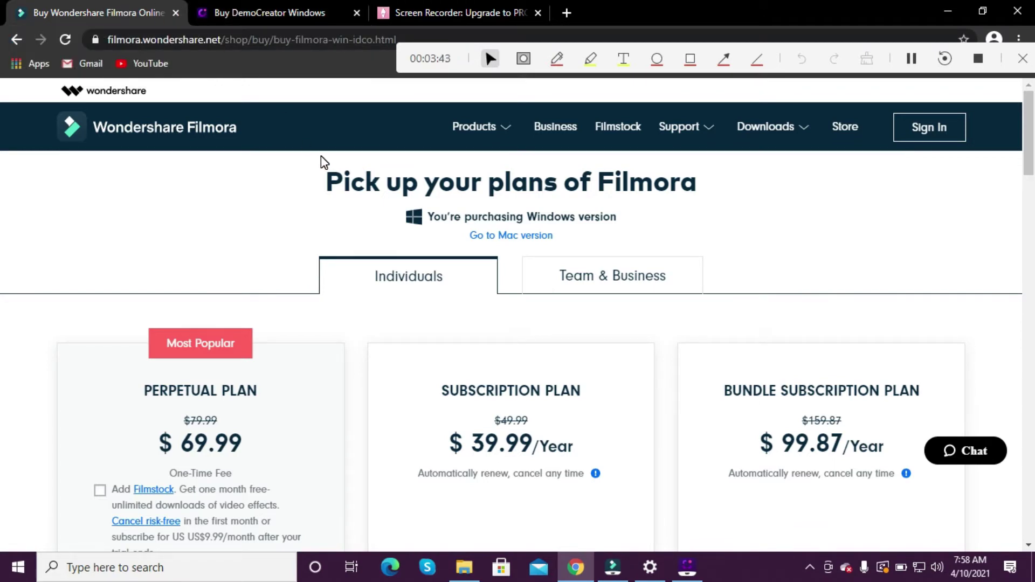
left_click(525, 60)
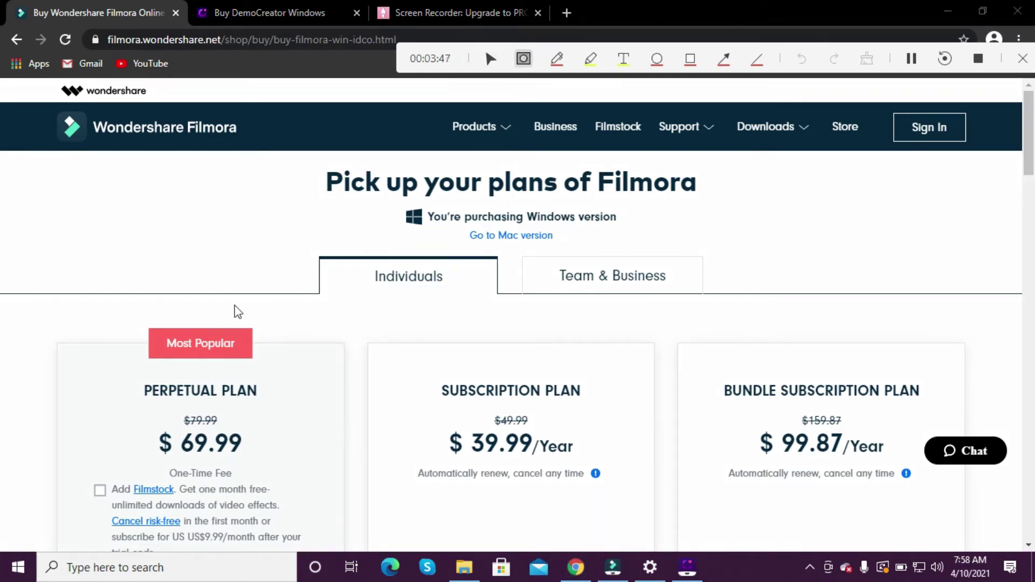
left_click(201, 446)
- Draw freehand red pen strokes, 3px thick, in the blank area beside the Filmora plans heading
left_click(561, 58)
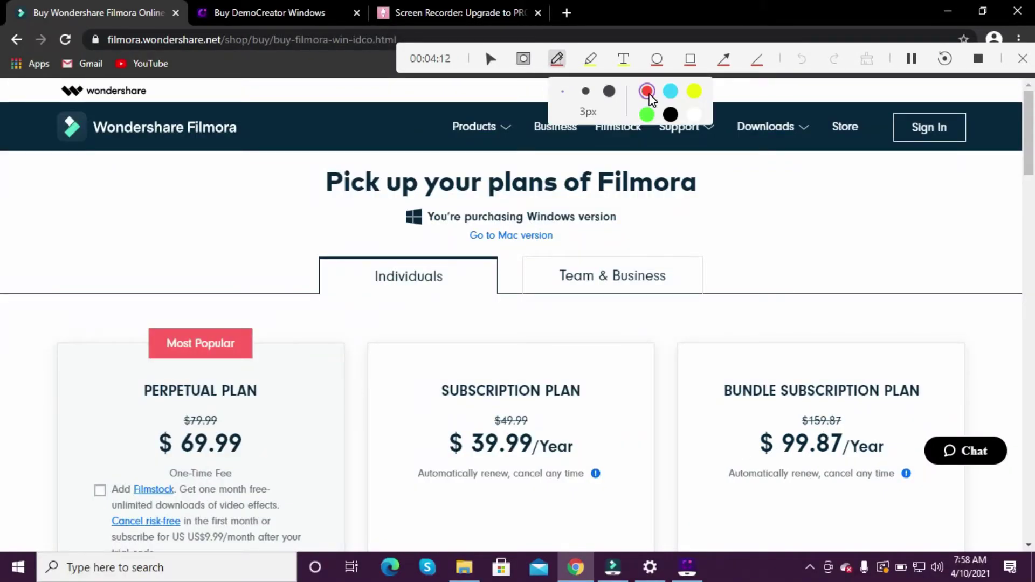
mouse_move(156, 195)
left_mouse_down()
mouse_move(170, 215)
mouse_move(151, 263)
mouse_move(233, 238)
left_mouse_up()
left_click_drag(257, 210, 263, 210)
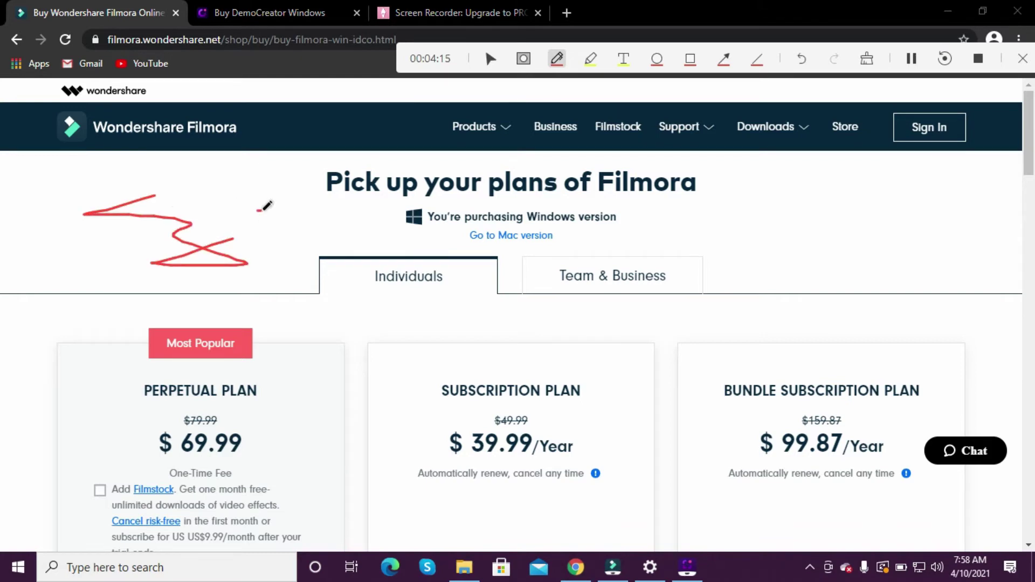
- Set the highlighter to red at 16px and draw freehand highlight strokes over the pen marks beside the Filmora plans heading
left_click(594, 58)
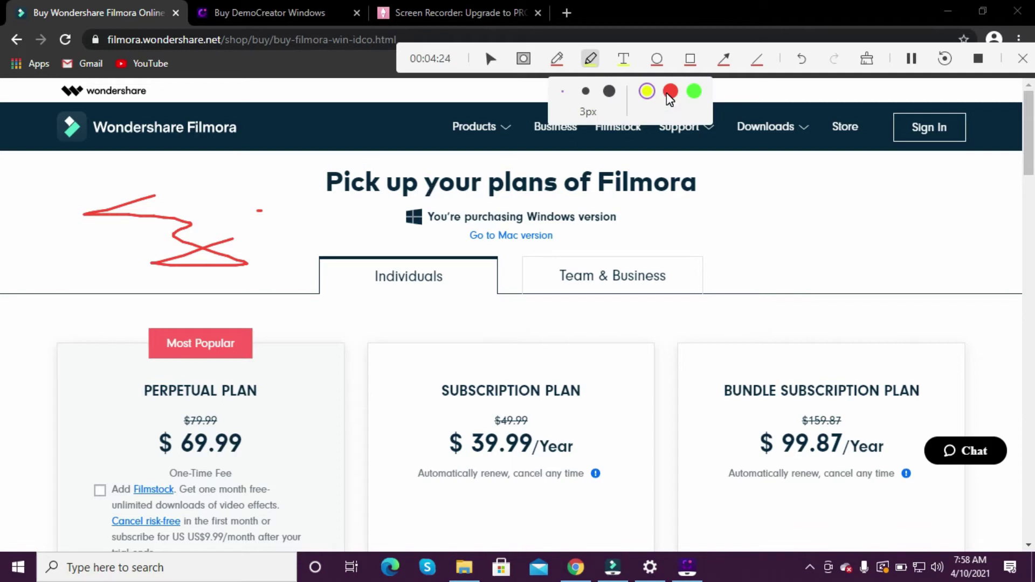
left_click(670, 92)
left_click(609, 91)
mouse_move(243, 186)
left_mouse_down()
mouse_move(319, 230)
mouse_move(282, 244)
mouse_move(178, 176)
mouse_move(243, 237)
left_mouse_up()
left_click(590, 59)
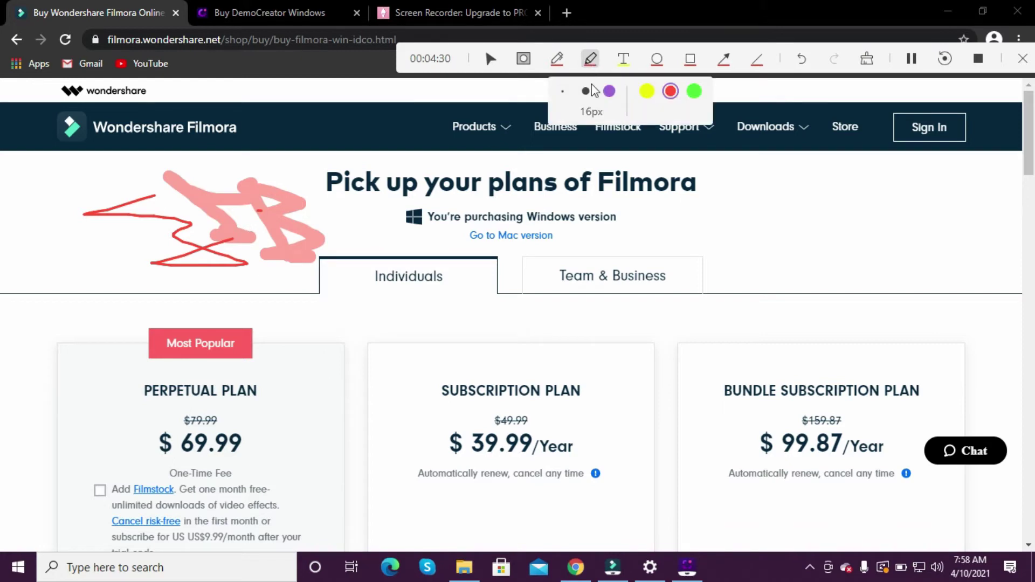
- Draw a 3px red highlighter stroke above the Team & Business tab and a 16px one over the marks beside the plans heading
left_click(563, 91)
mouse_move(676, 227)
left_mouse_down()
mouse_move(652, 235)
mouse_move(749, 236)
mouse_move(686, 256)
left_mouse_up()
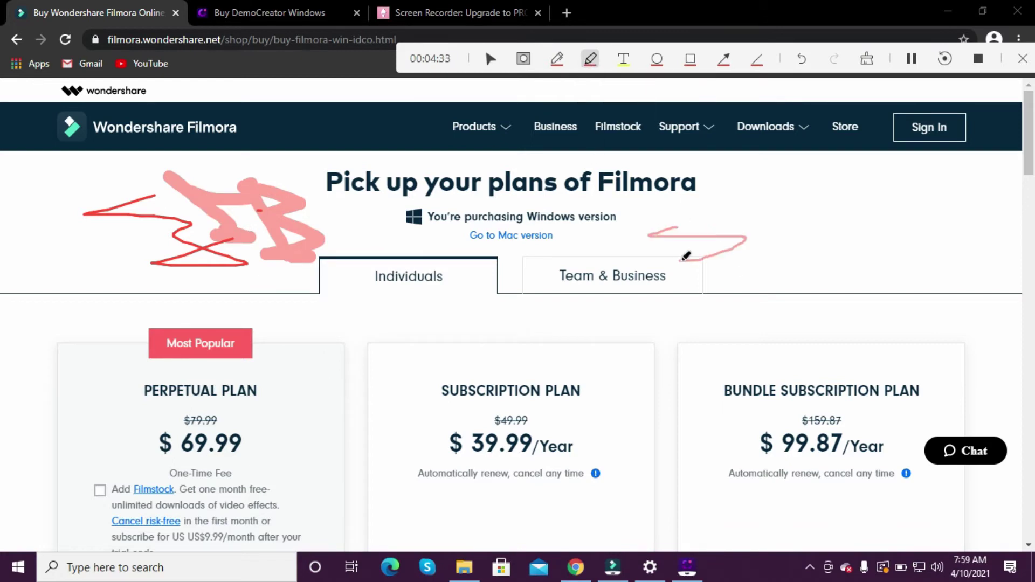
left_click(597, 61)
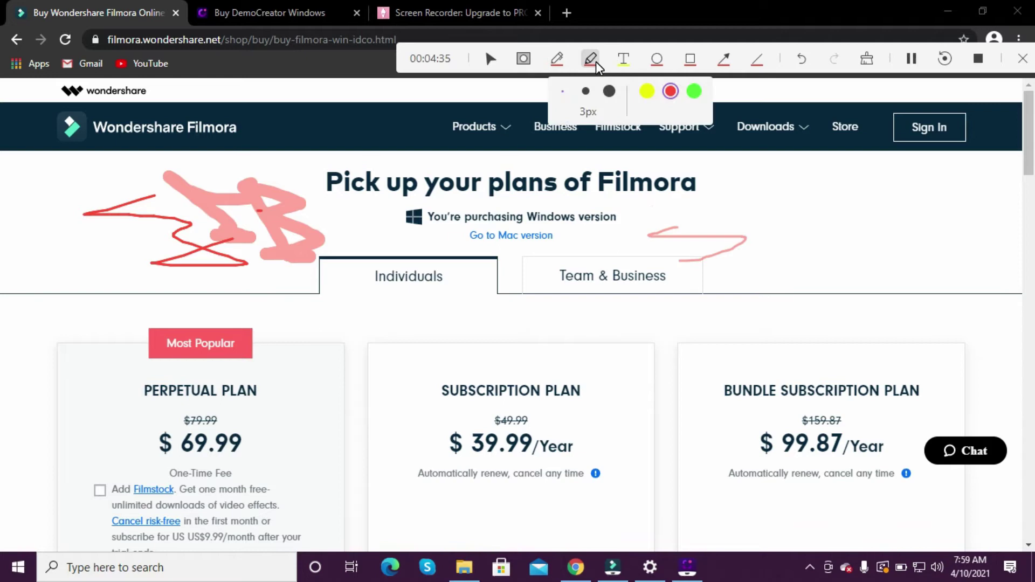
left_click(608, 91)
mouse_move(225, 182)
left_mouse_down()
mouse_move(188, 192)
mouse_move(237, 237)
left_mouse_up()
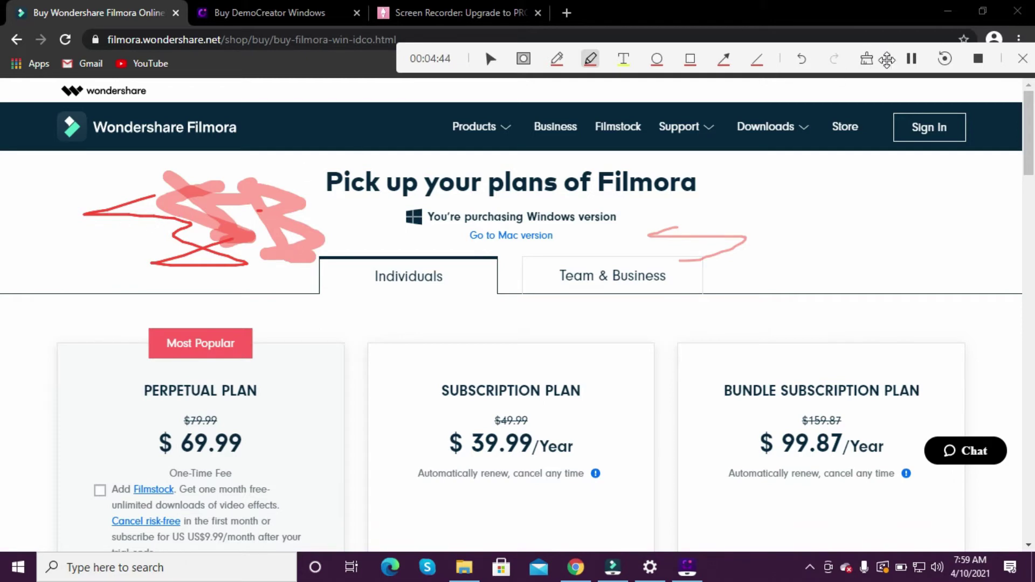
- Try clearing all drawings at once, and undo every pen and highlighter stroke one by one
left_click(867, 59)
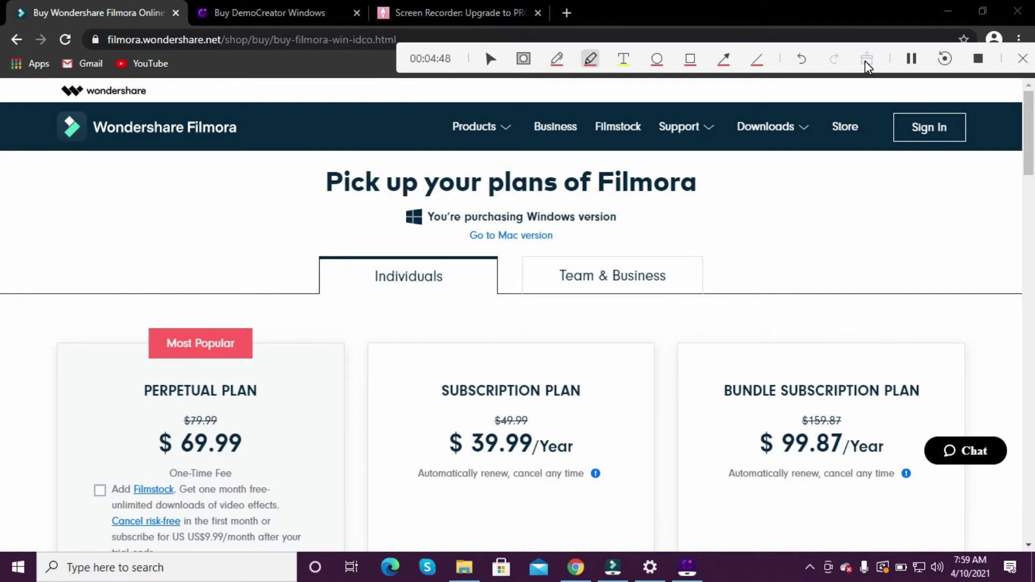
left_click(802, 60)
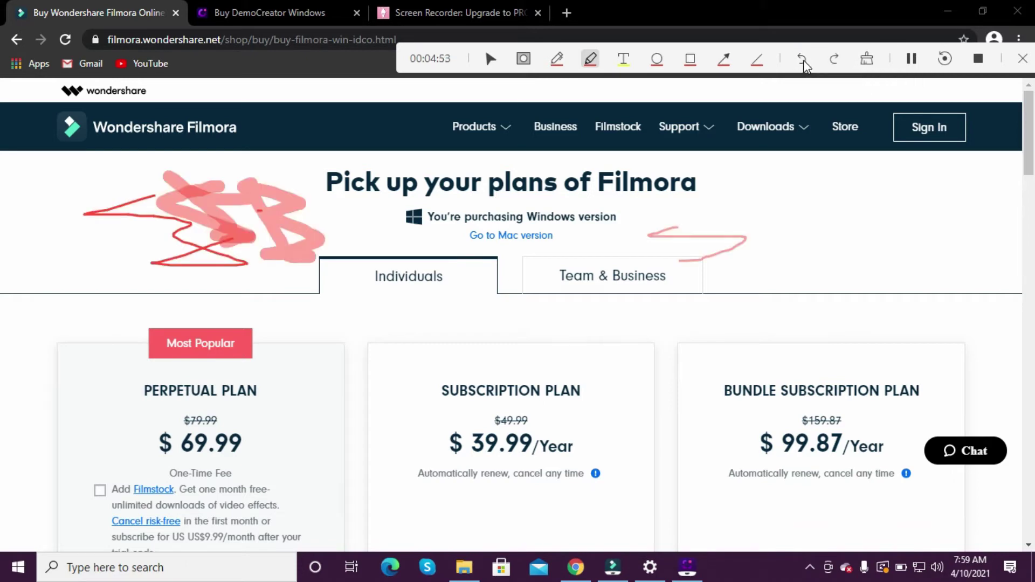
left_click(802, 59)
left_click(802, 59)
left_click(802, 59)
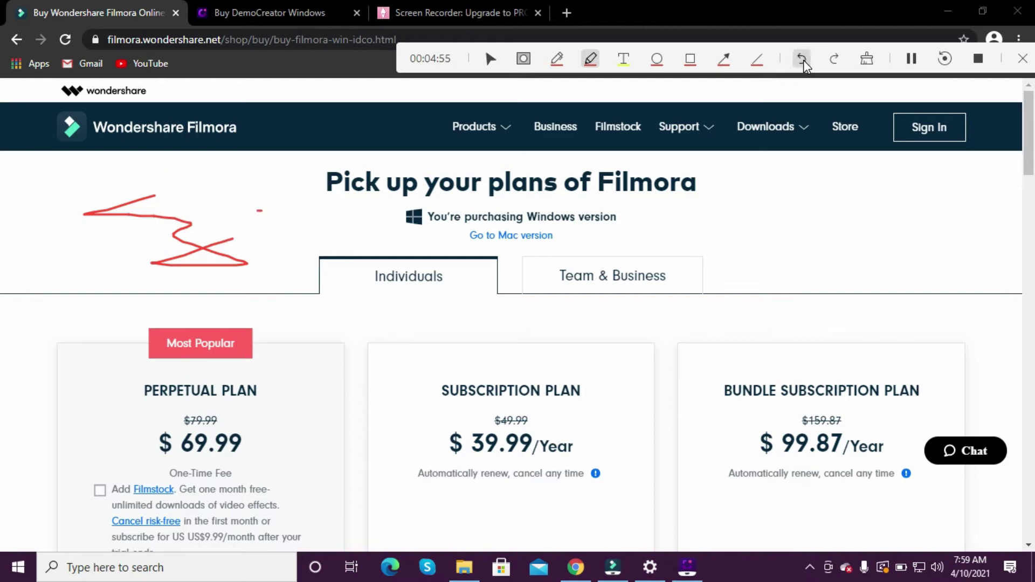
left_click(802, 60)
left_click(803, 59)
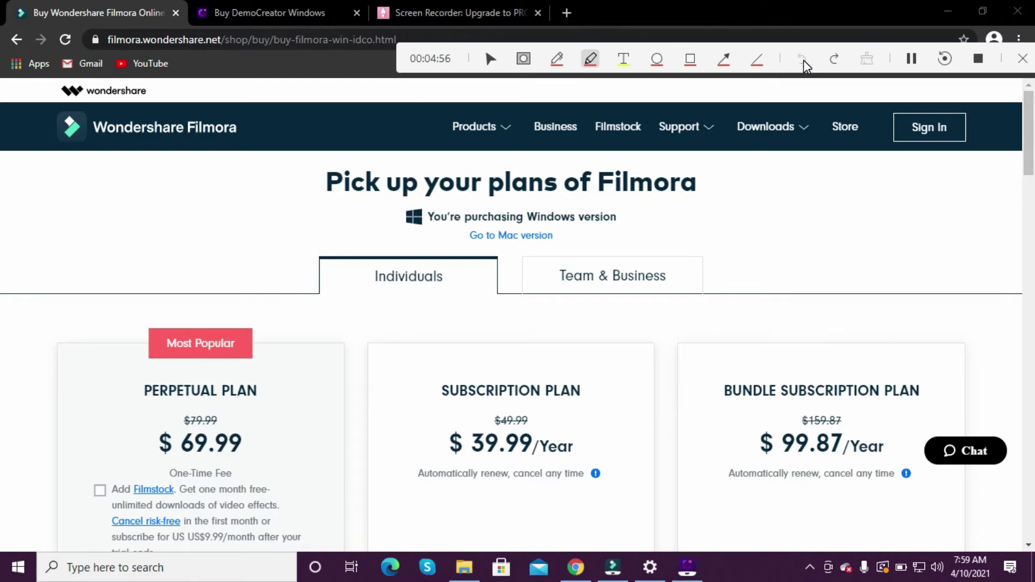
- Draw red circles around the Perpetual Plan price, the Individuals tab and the Sign In button area
left_click(628, 60)
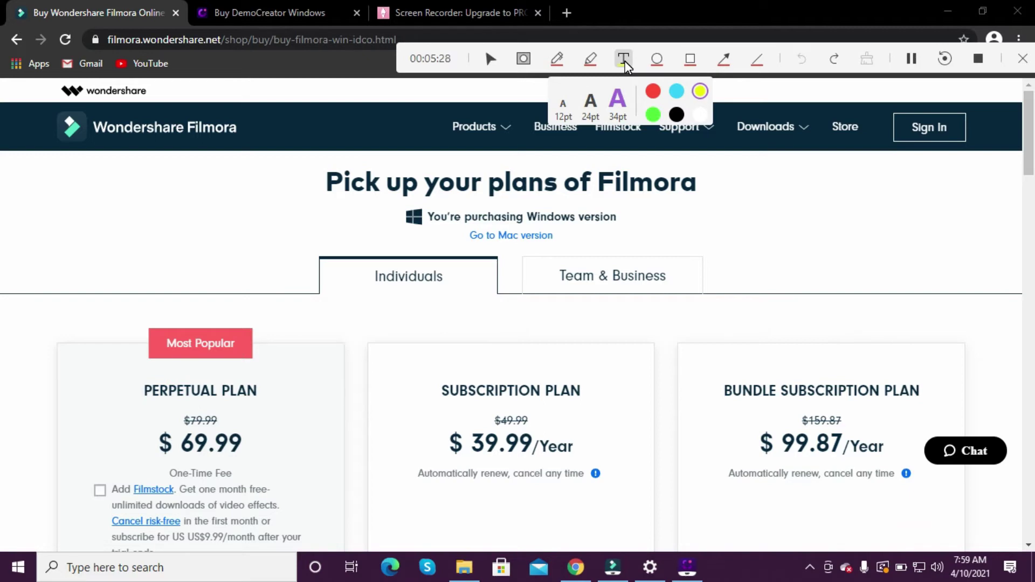
left_click(657, 59)
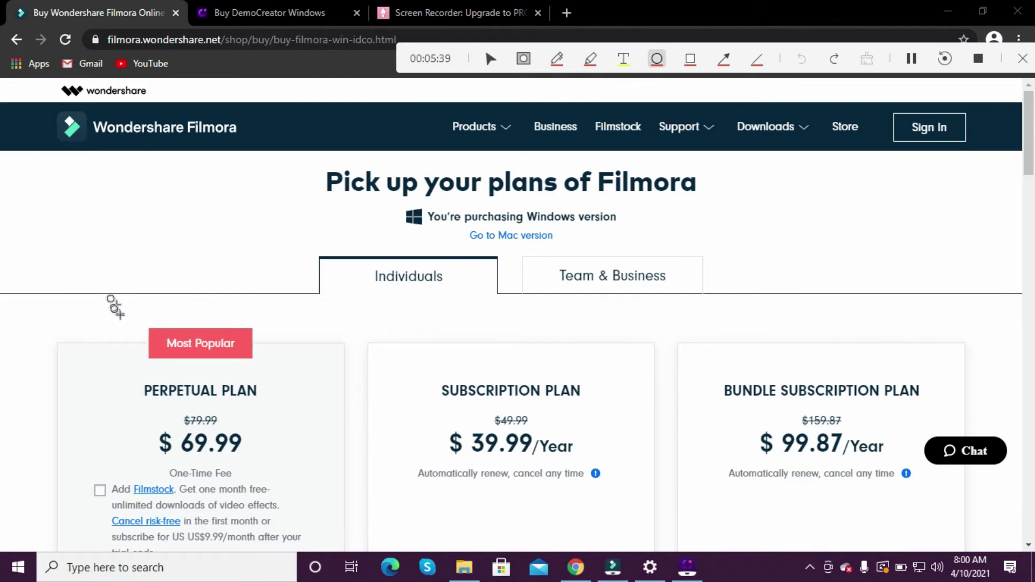
left_click_drag(111, 302, 371, 541)
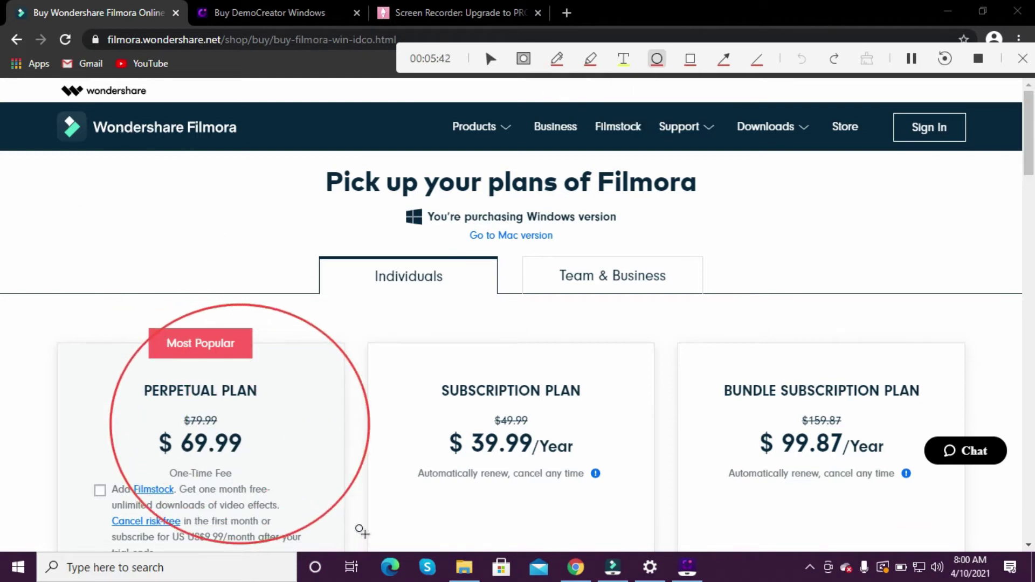
mouse_move(361, 224)
left_mouse_down()
mouse_move(366, 280)
mouse_move(476, 328)
left_mouse_up()
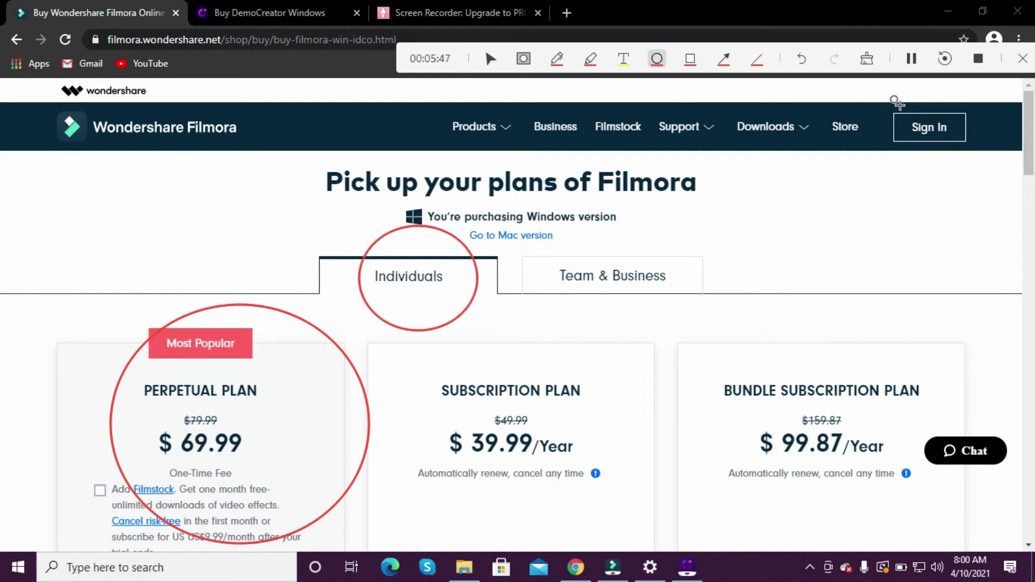
mouse_move(885, 109)
left_mouse_down()
mouse_move(990, 130)
mouse_move(988, 234)
mouse_move(1001, 233)
left_mouse_up()
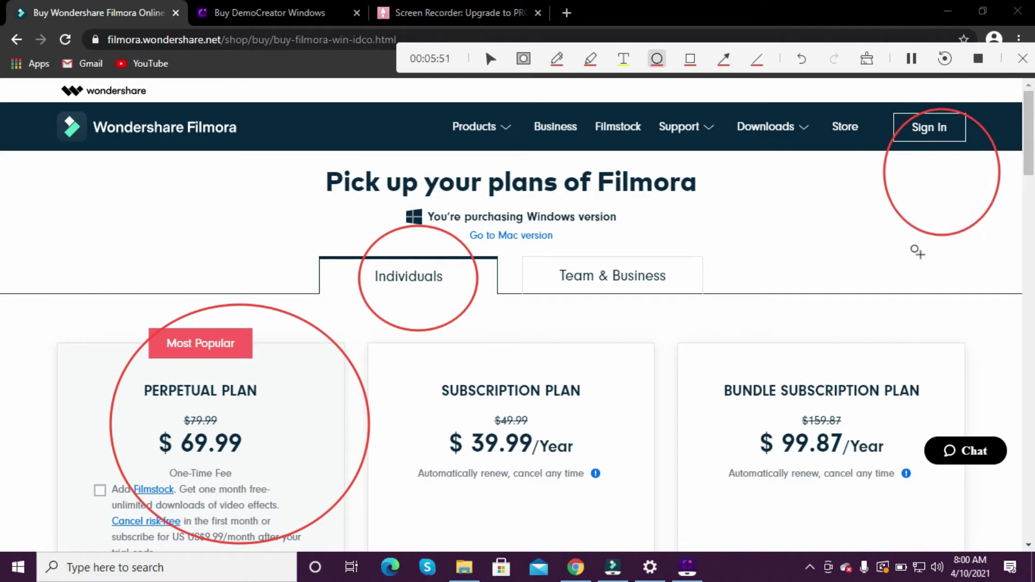
- Draw a red rectangle with a 10px outline around the "Pick up your plans of Filmora" heading
left_click(690, 58)
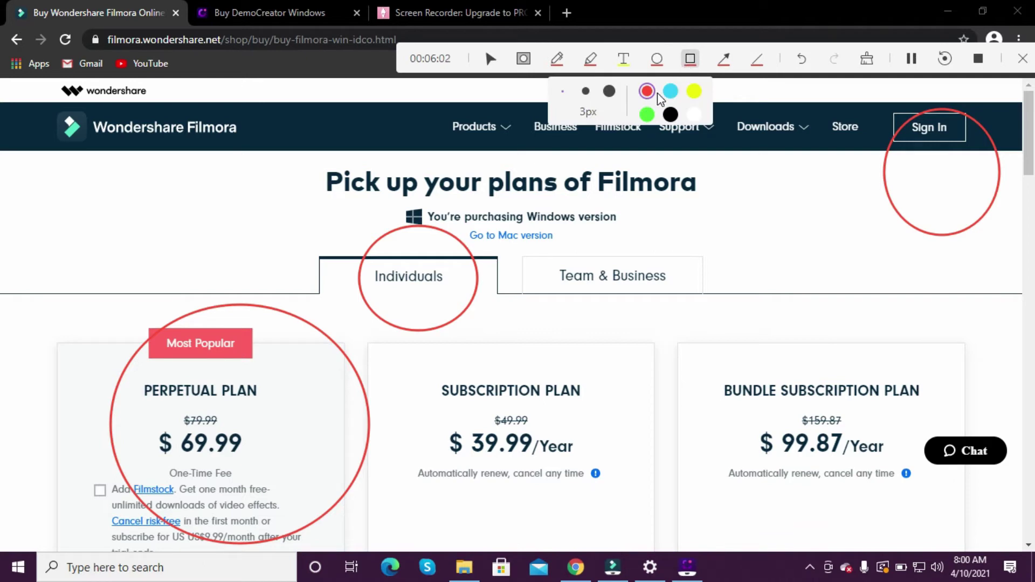
left_click(586, 92)
left_click_drag(297, 156, 715, 205)
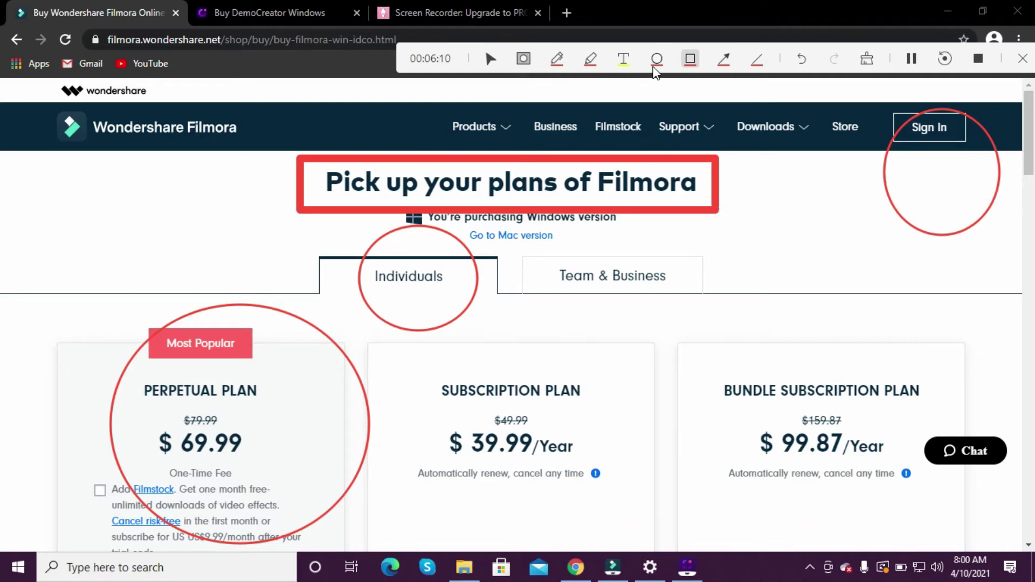
- Draw red rectangles with a 3px outline around the Team & Business tab and the Bundle Subscription Plan
left_click(689, 58)
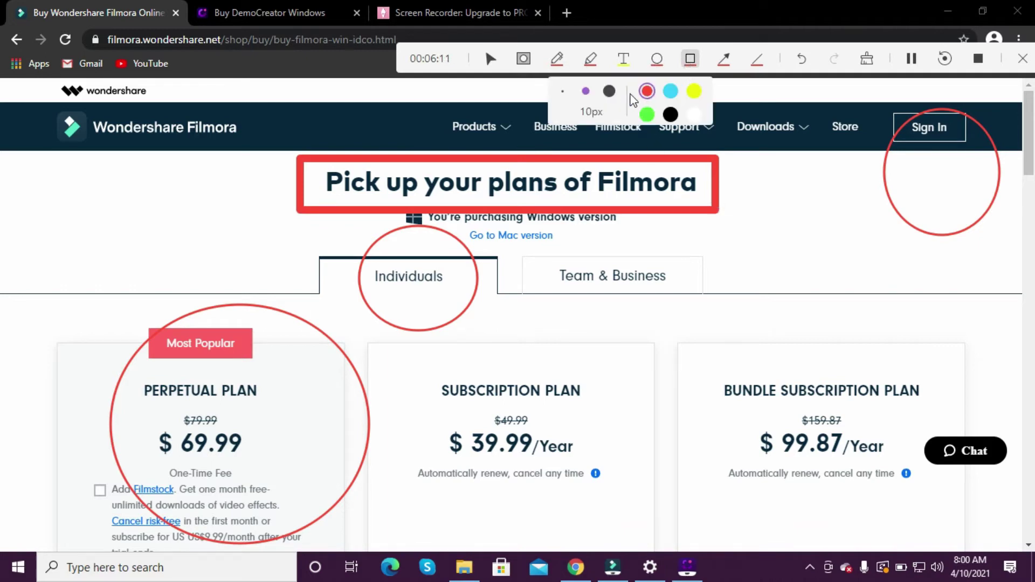
left_click(563, 92)
left_click_drag(526, 263, 696, 290)
left_click_drag(689, 359, 965, 535)
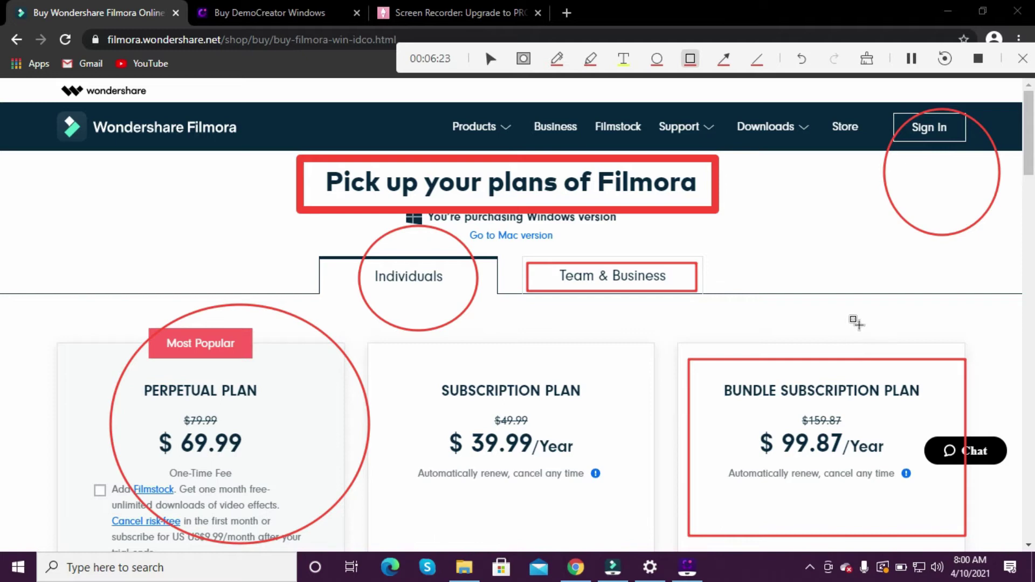
- Draw 16px red arrows pointing to the Wondershare Filmora logo and Sign In, and underline Subscription Plan with a 3px red line
left_click(725, 59)
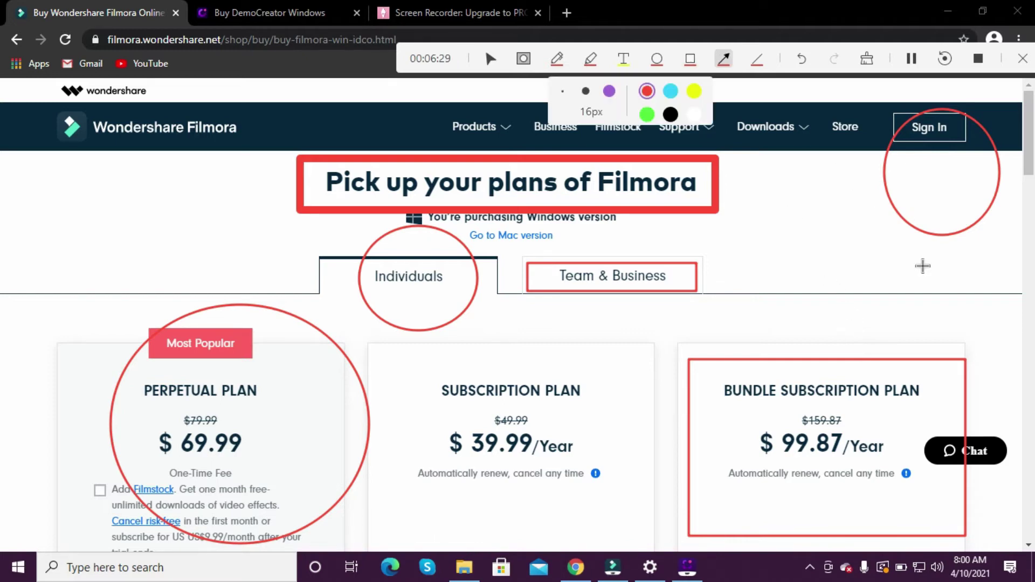
left_click_drag(38, 318, 173, 141)
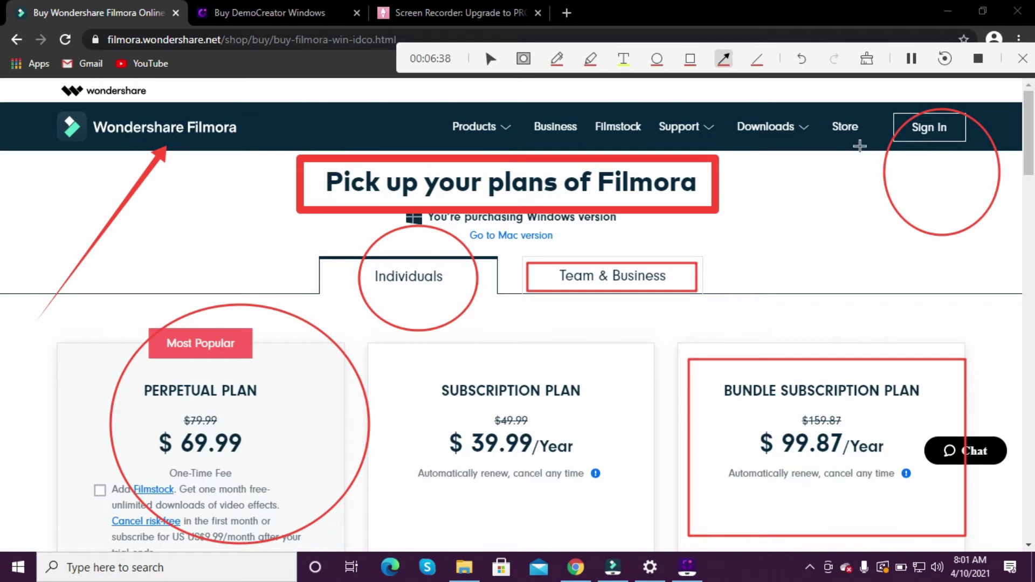
left_click_drag(809, 268, 899, 150)
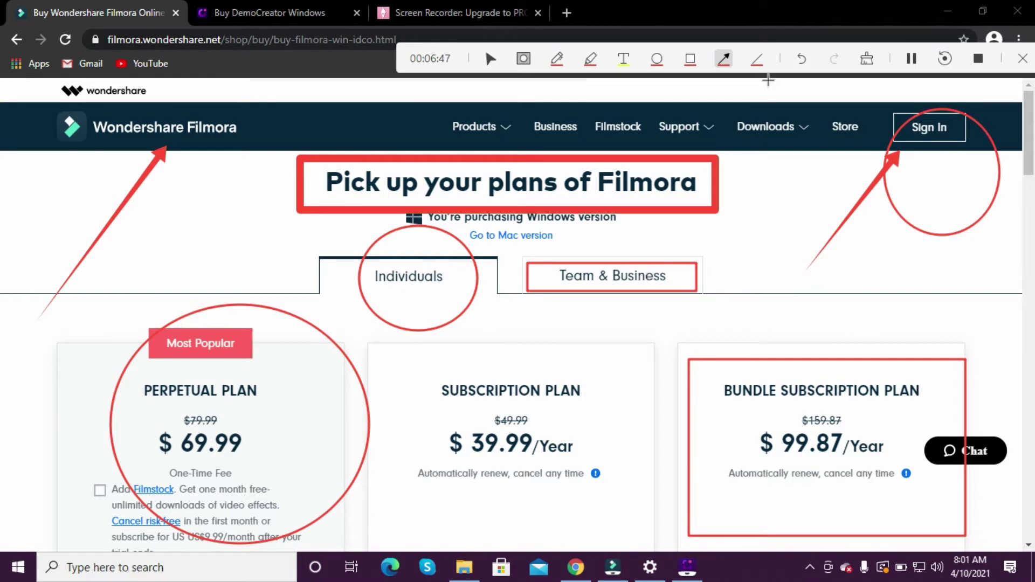
left_click(757, 59)
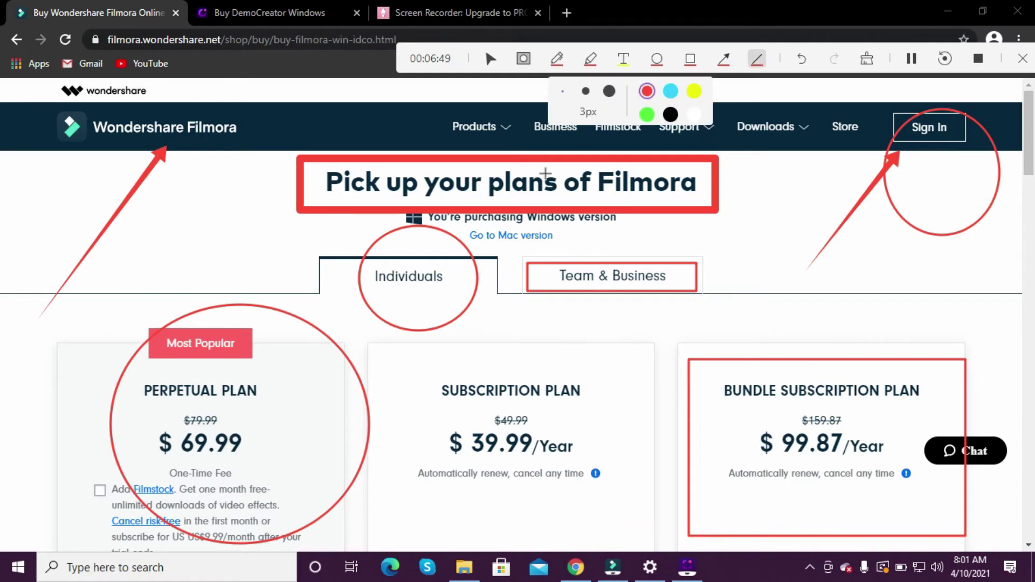
left_click_drag(449, 398, 584, 397)
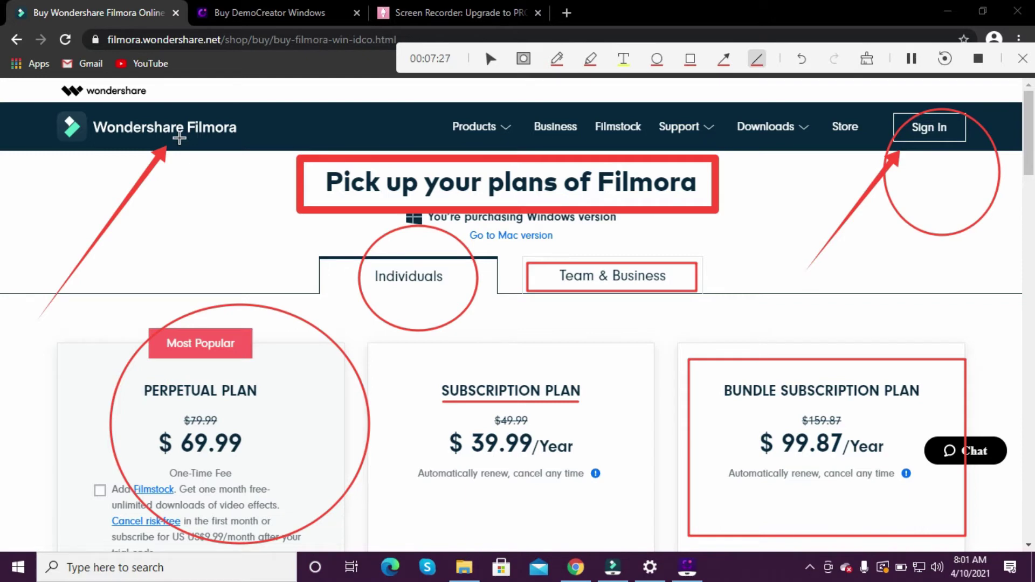
- Stop the screen recording and look over the captured clip on the editor's timeline
left_click(977, 58)
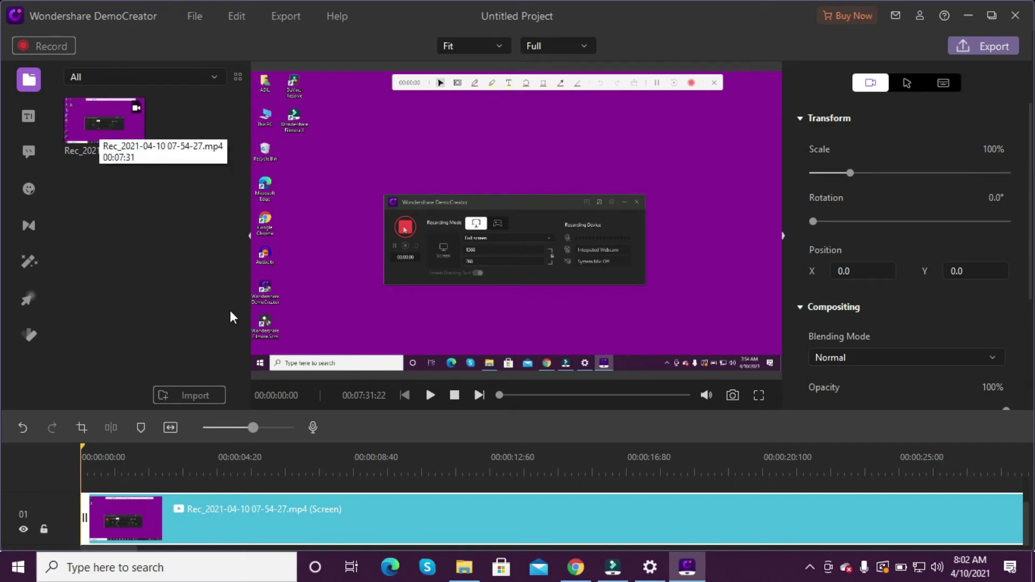
scroll(339, 530, "up", 1)
scroll(338, 530, "down", 1)
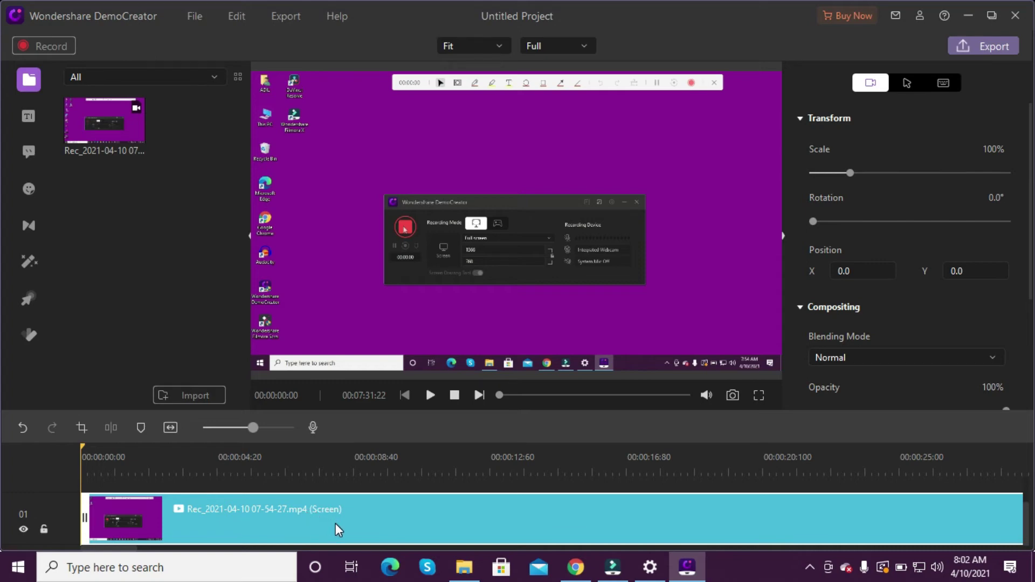
scroll(338, 530, "up", 1)
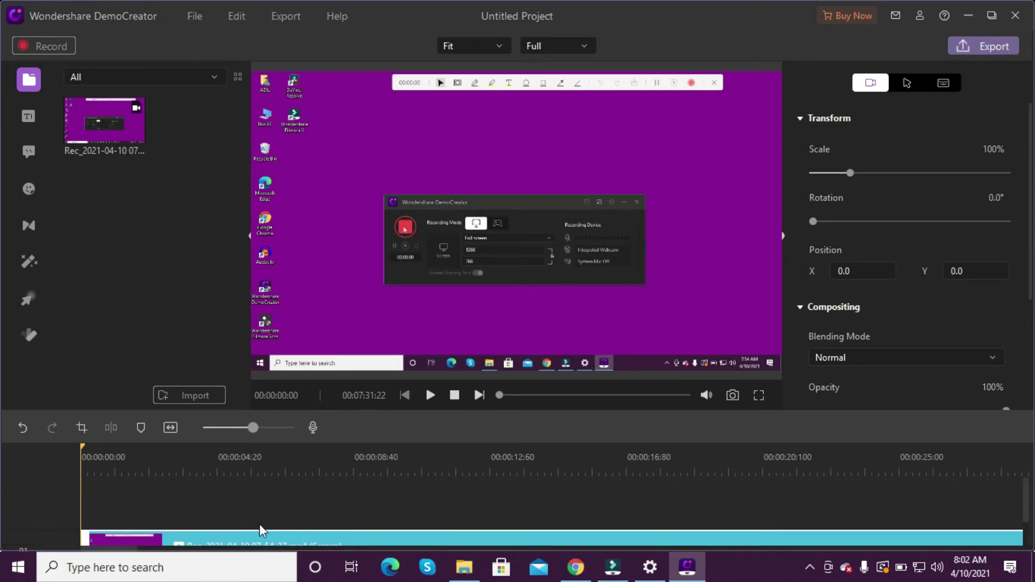
scroll(264, 530, "down", 1)
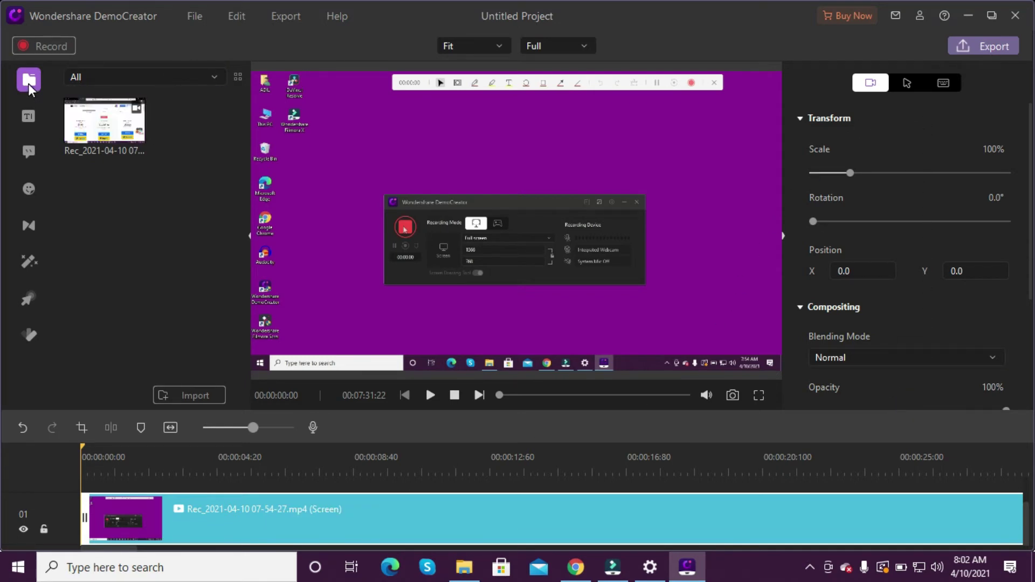
- Browse the title templates, including the openers, end credits, subtitles and lower thirds
left_click(27, 118)
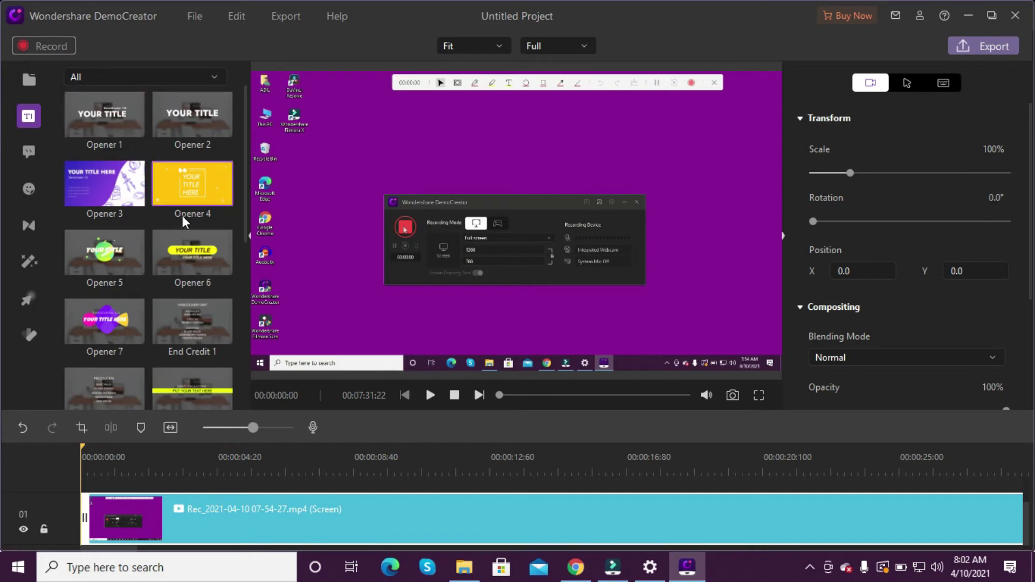
scroll(170, 323, "down", 3)
scroll(171, 323, "down", 1)
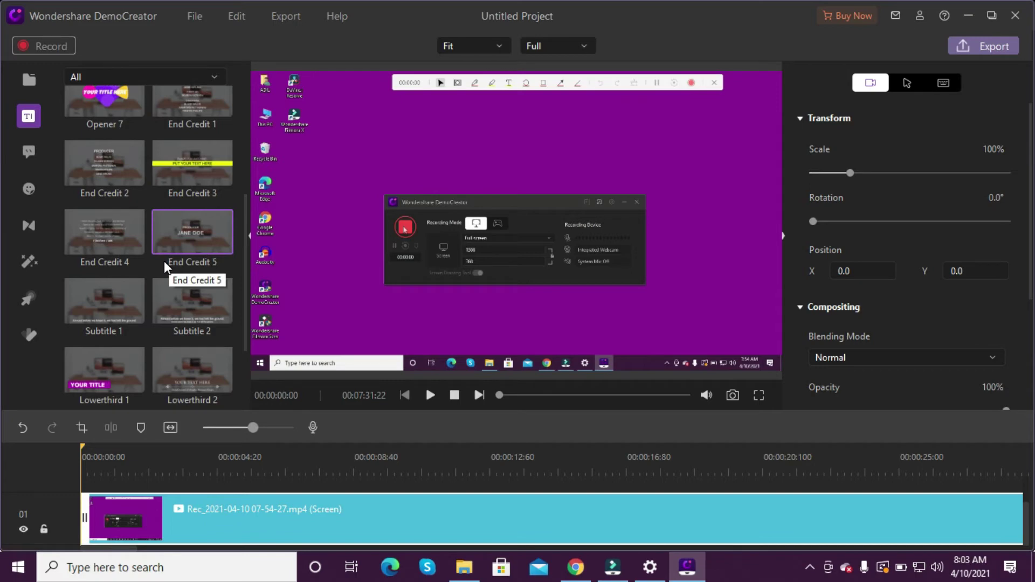
scroll(181, 184, "up", 2)
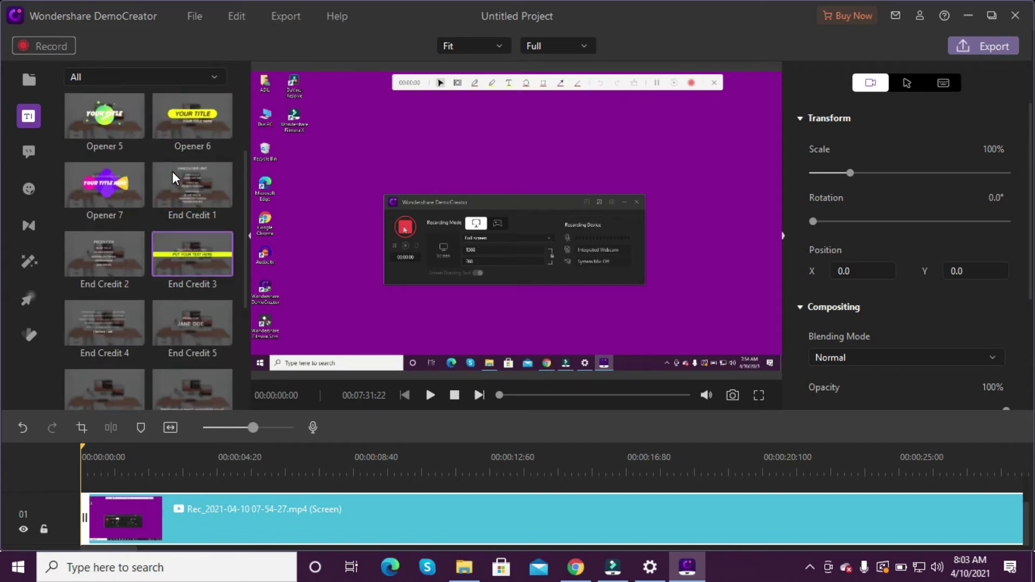
- Try the Opener 5 title at the start of the timeline with a preview, and delete it again
left_click_drag(105, 119, 81, 512)
left_click(429, 395)
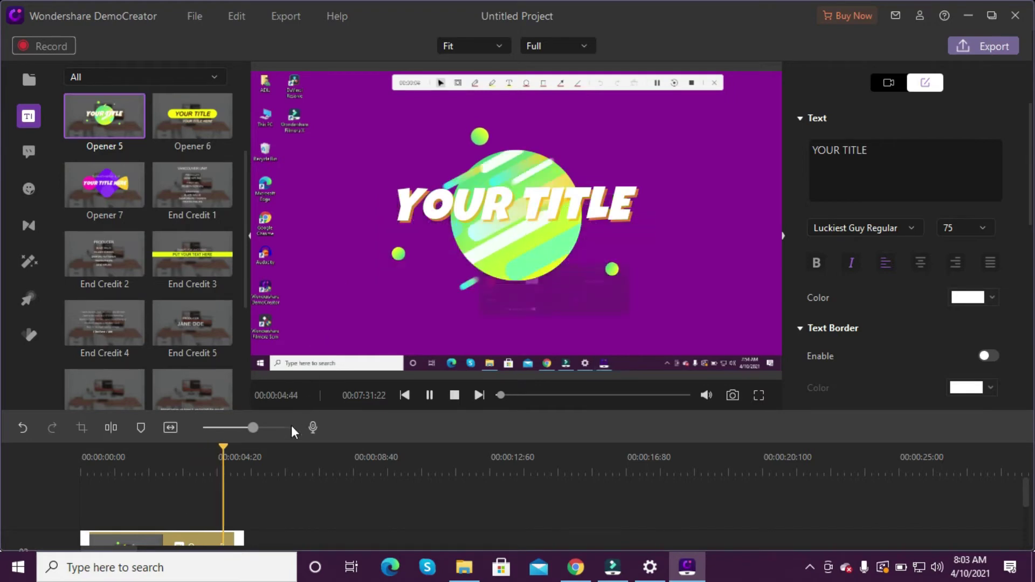
left_click_drag(239, 454, 69, 453)
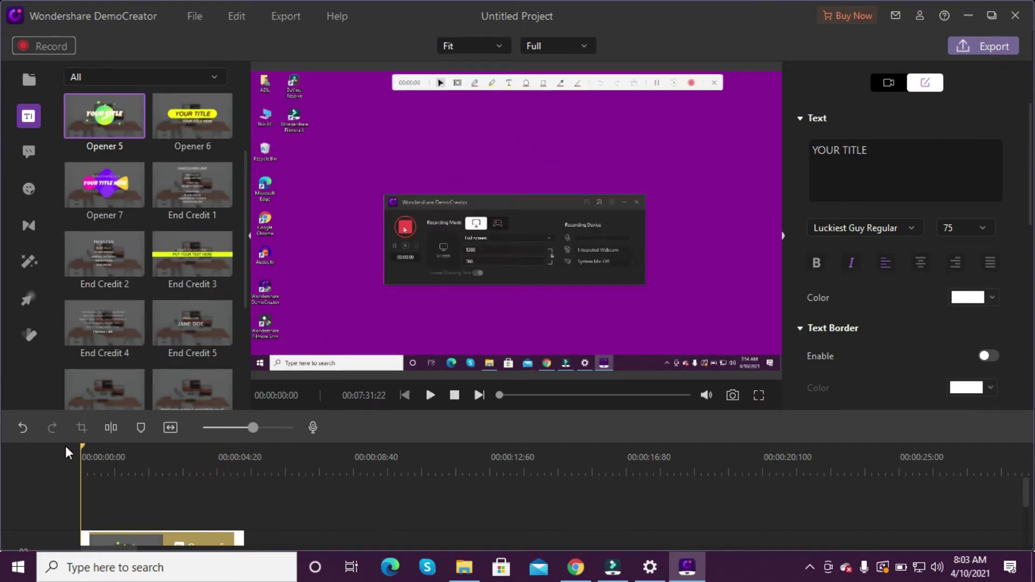
scroll(118, 336, "up", 1)
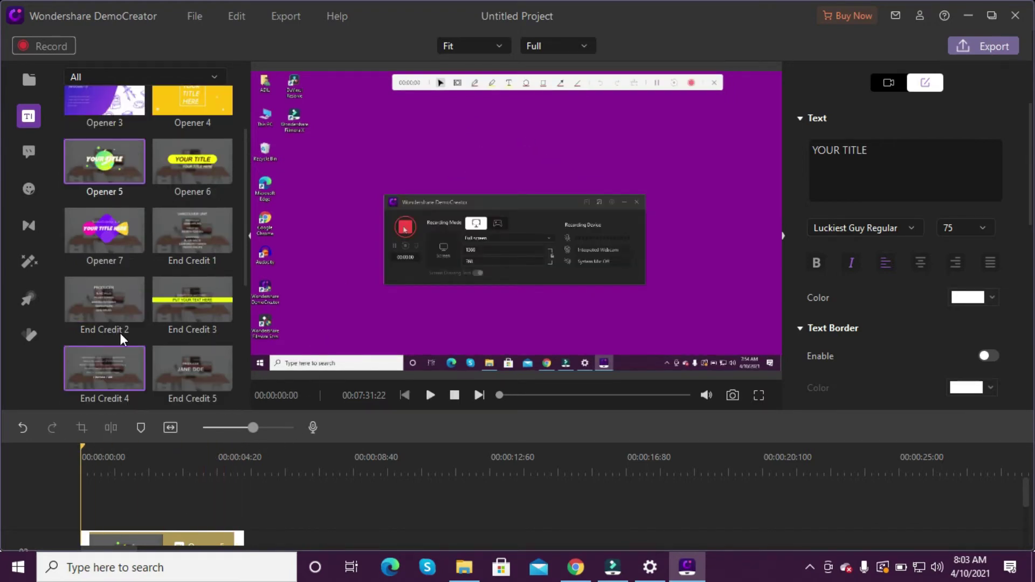
right_click(194, 546)
left_click(216, 457)
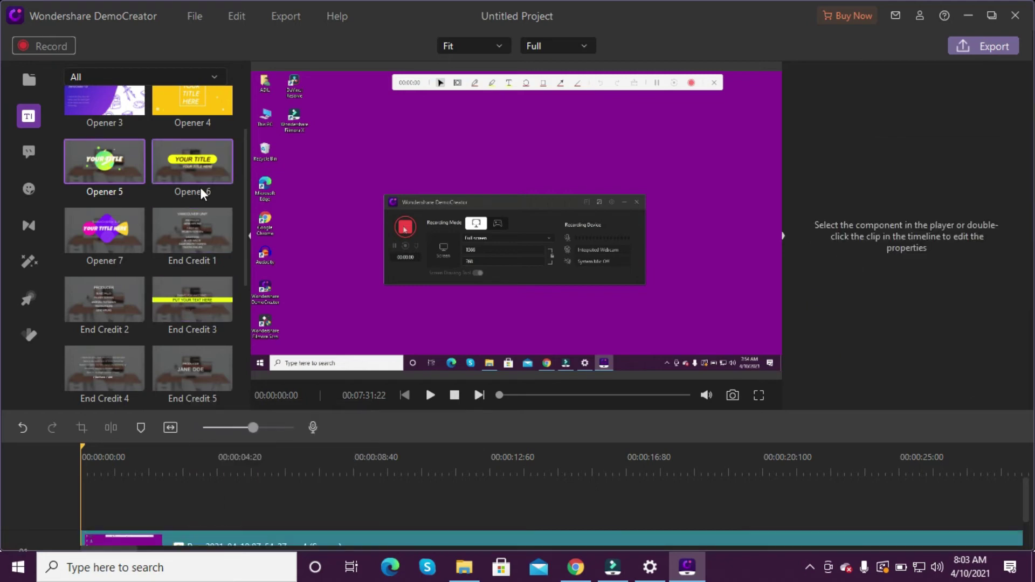
- Add the Opener 3 title at the start of the timeline and preview it
scroll(196, 206, "up", 1)
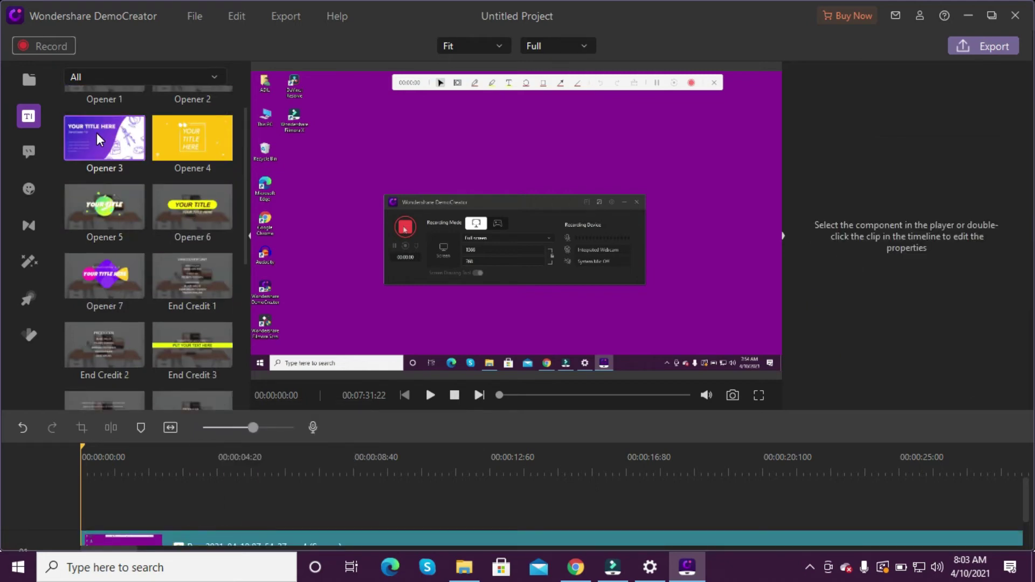
left_click_drag(100, 137, 89, 493)
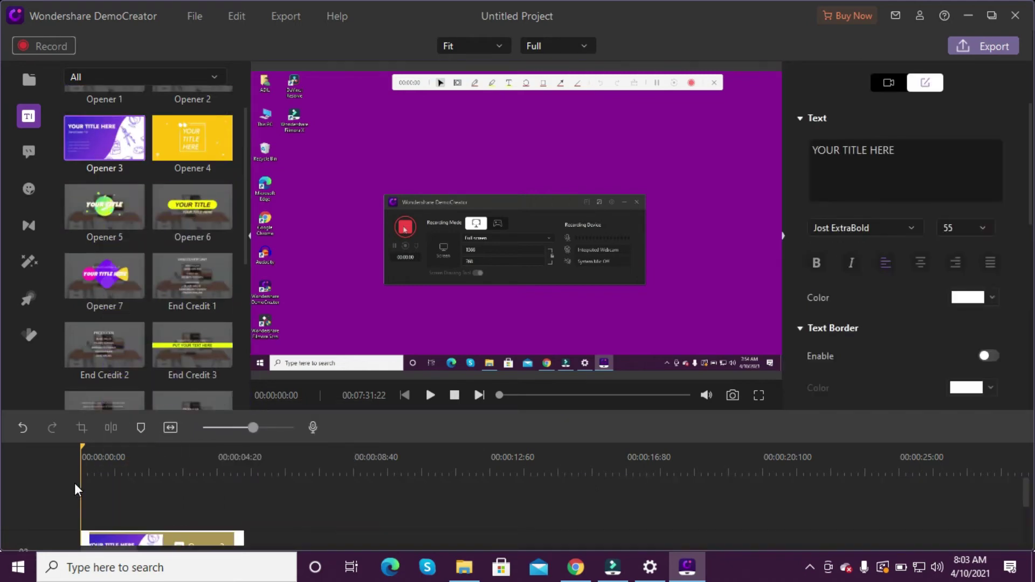
left_click(430, 395)
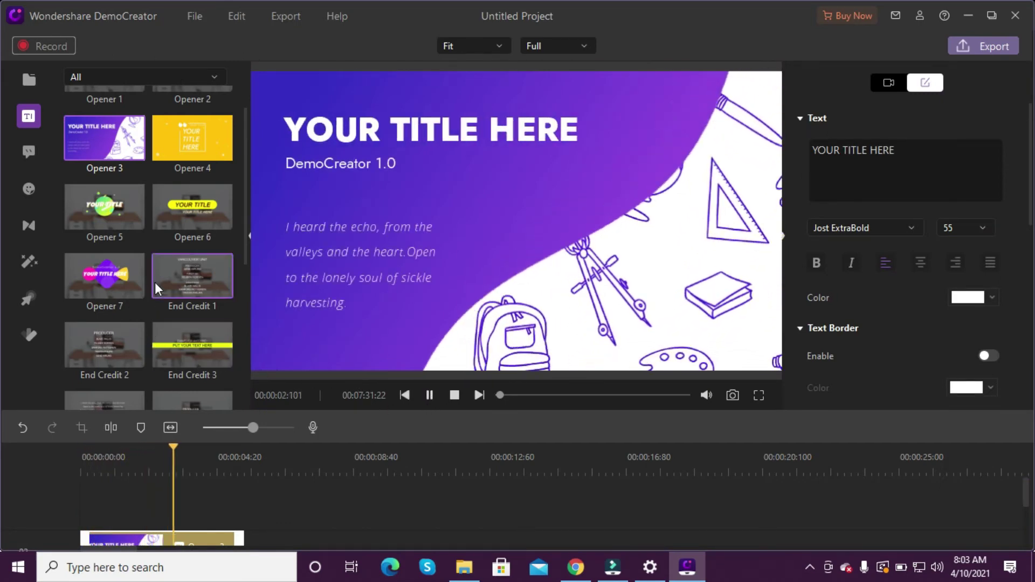
- Add the Lowerthird 6 title to the title track at about 8.7 seconds, after Opener 3, and preview it
scroll(156, 291, "down", 4)
scroll(159, 294, "down", 1)
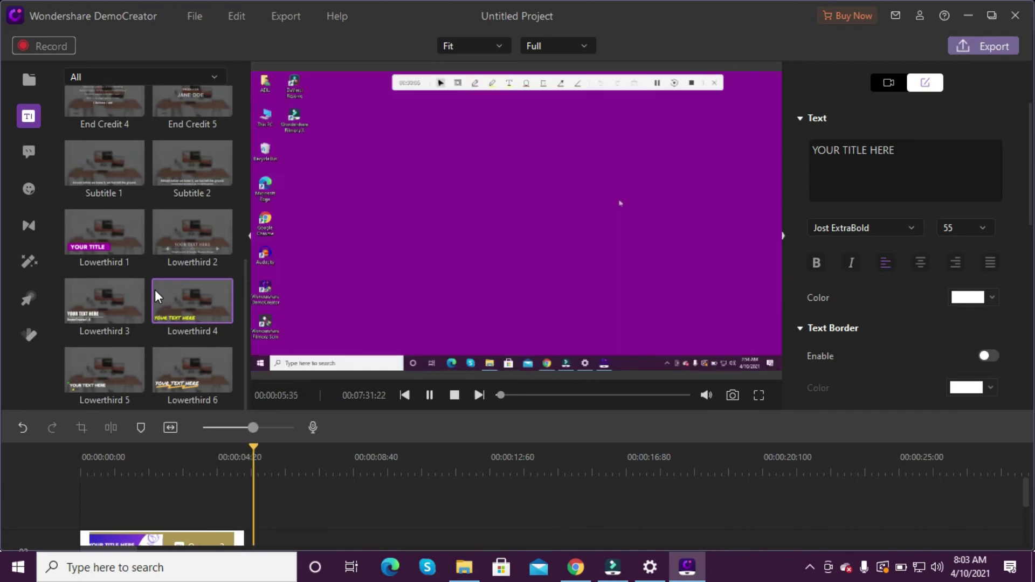
left_click_drag(178, 376, 367, 524)
left_click(430, 395)
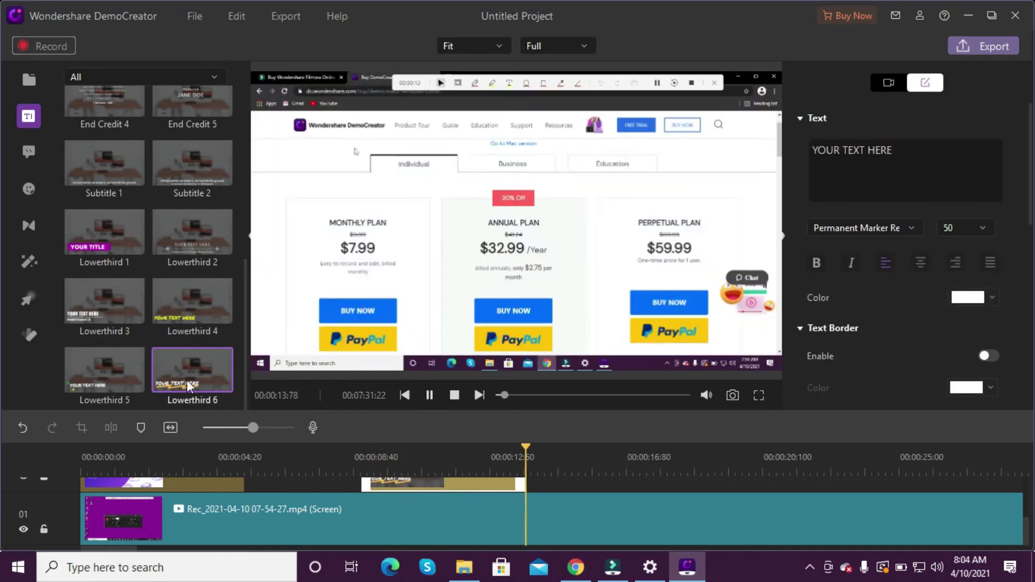
left_click(429, 395)
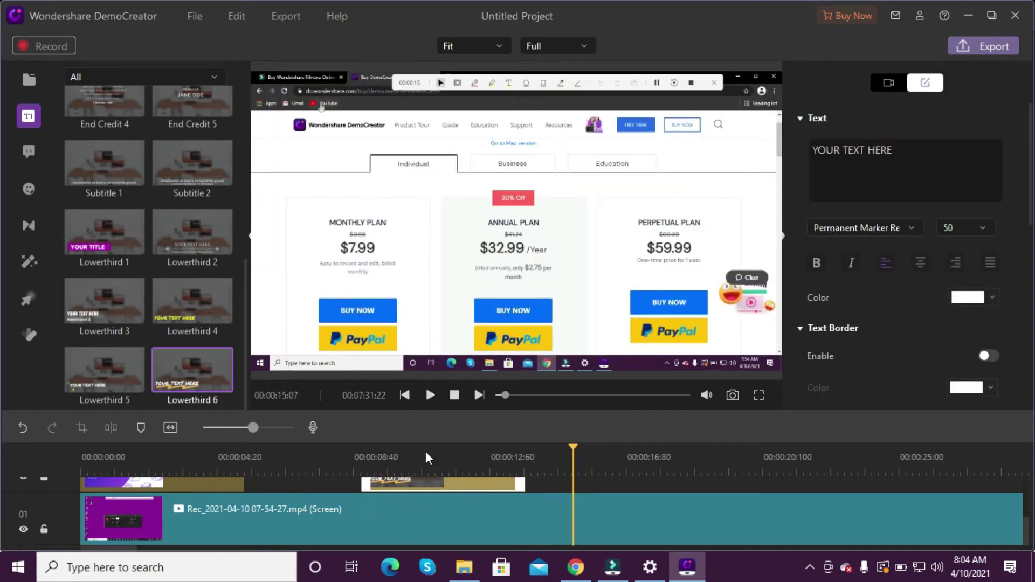
- Replace the Lowerthird 6 title's placeholder text with "demo creator filmora"
scroll(438, 503, "up", 1)
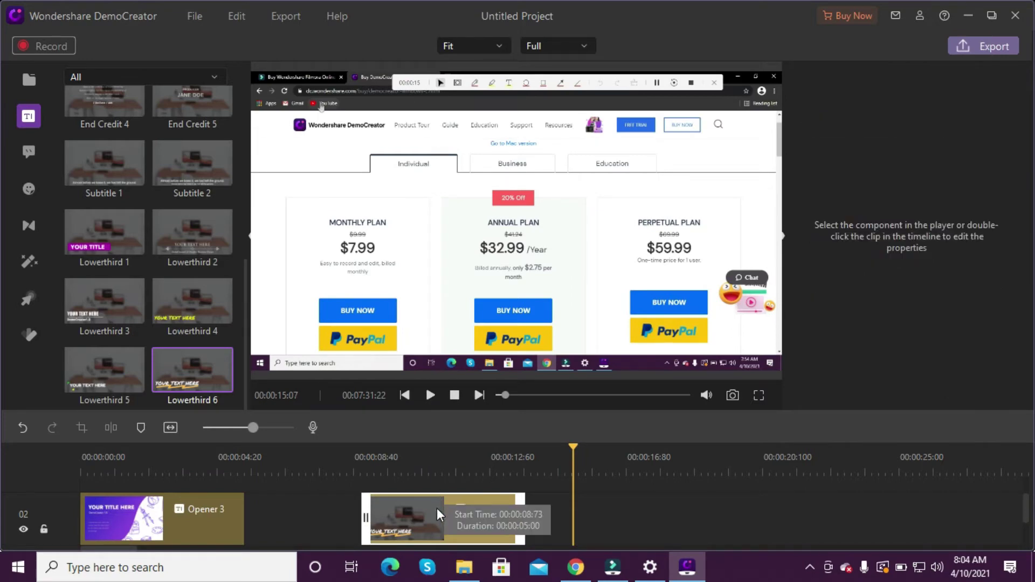
double_click(437, 507)
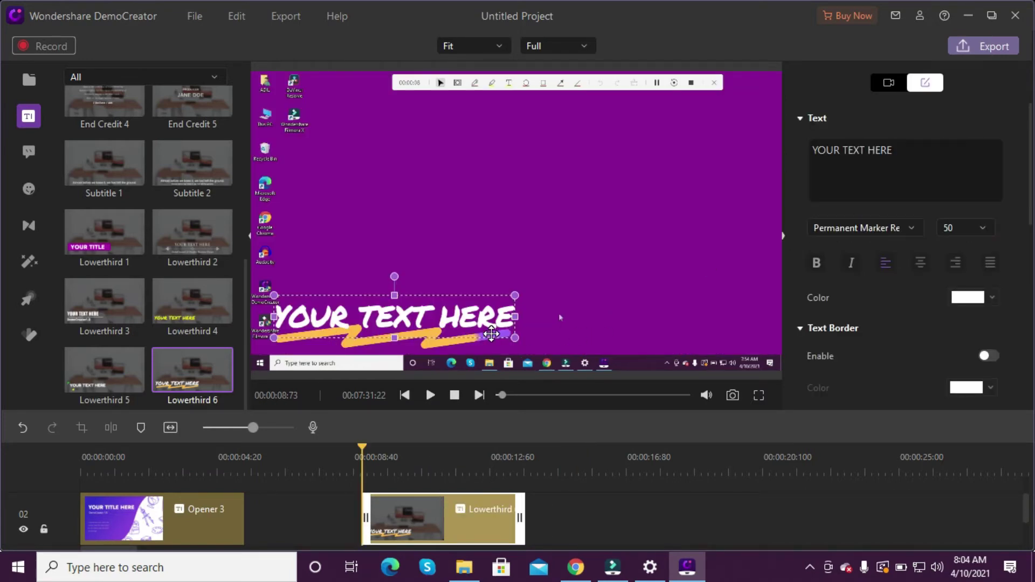
left_click(913, 154)
key("ctrl+shift+Left")
key("ctrl+shift+Left")
key("ctrl+shift+Left")
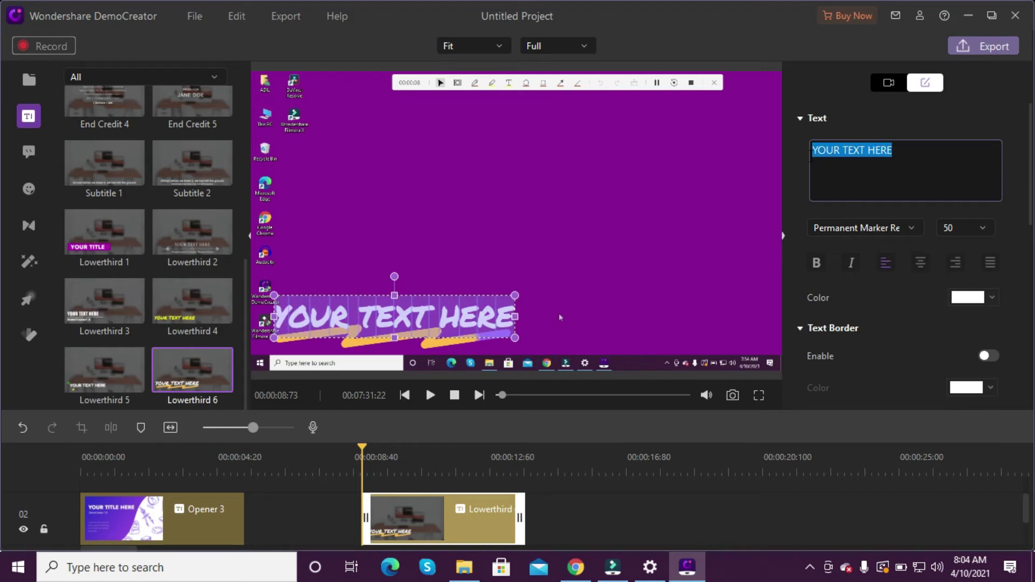
key("BackSpace")
type("de")
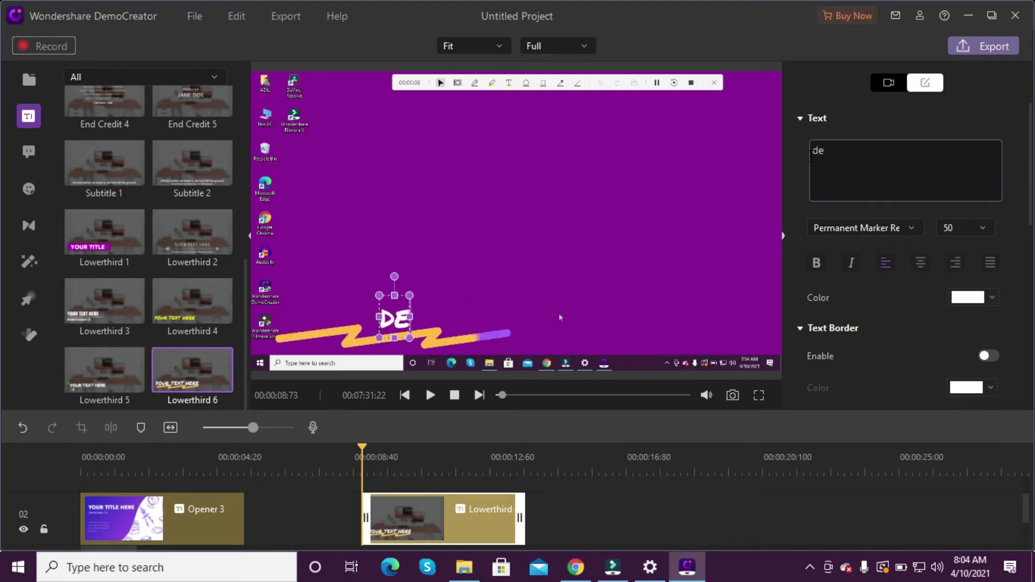
type("mo")
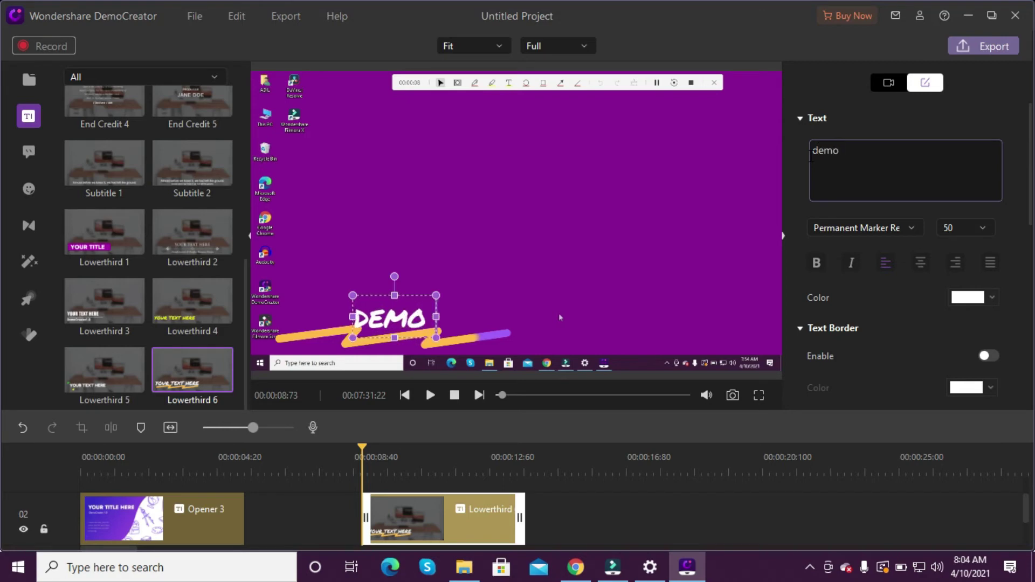
type(" creator filmora")
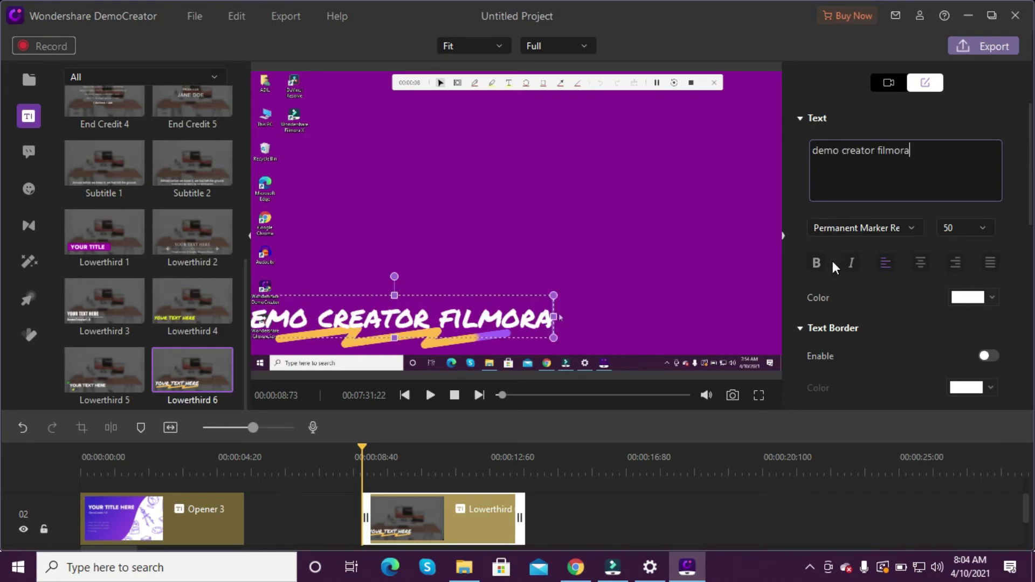
- Shift the lower-third text fully into the frame and widen the zigzag underline to match its length
left_click_drag(554, 330, 598, 331)
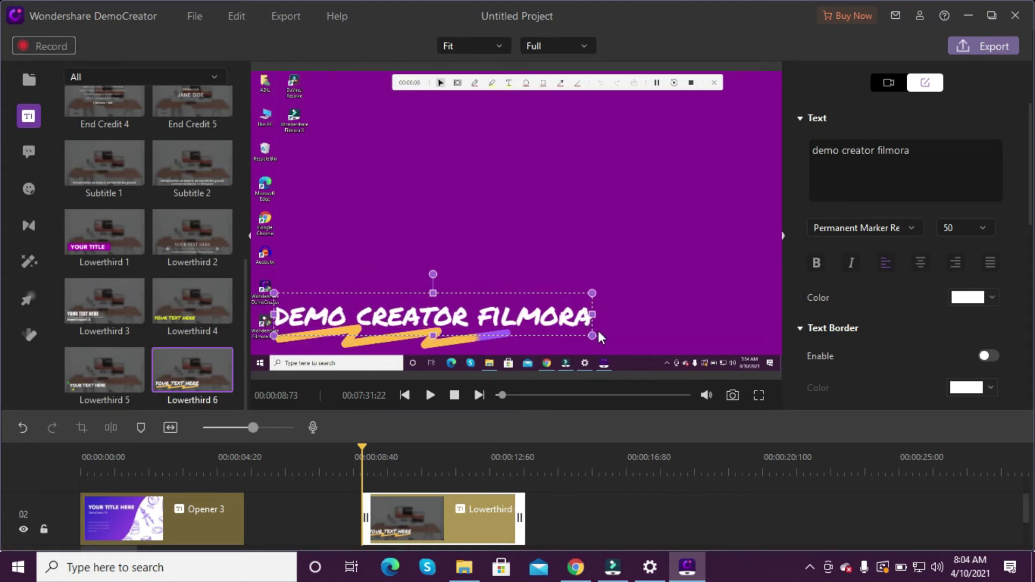
left_click(553, 348)
scroll(880, 258, "down", 1)
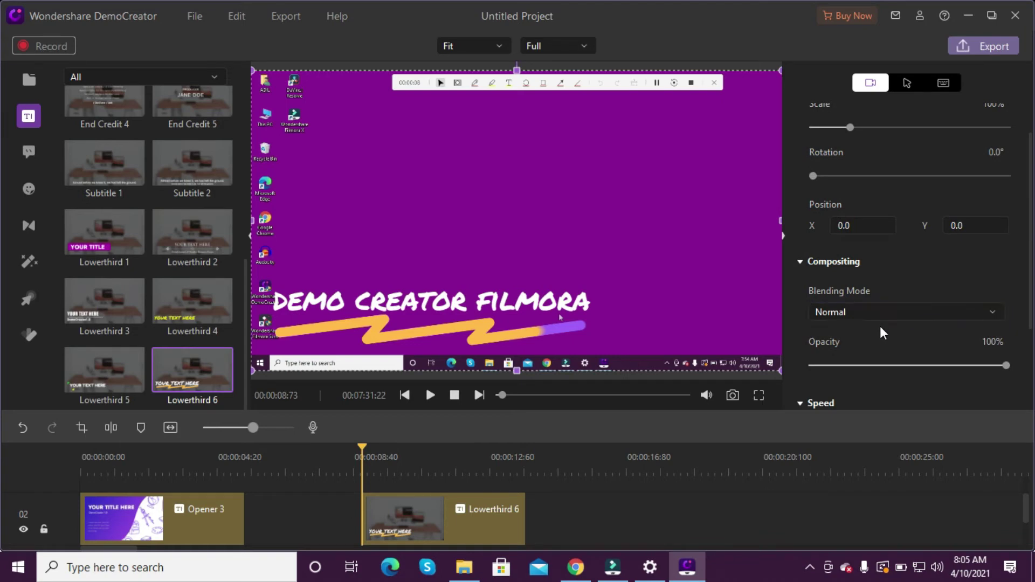
scroll(880, 328, "down", 1)
scroll(917, 327, "down", 2)
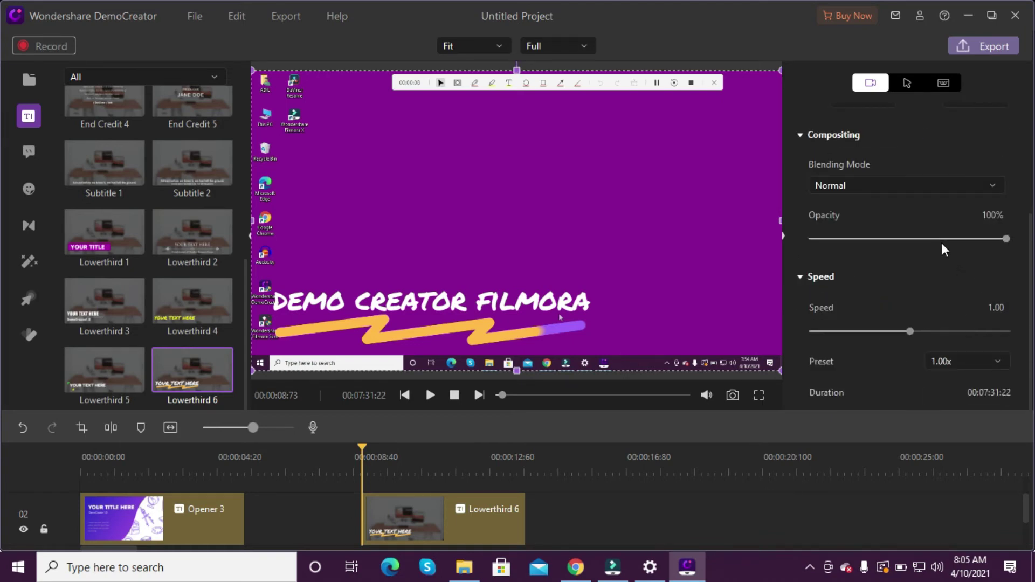
- Try dark red for the "demo creator filmora" text and set its color to green
left_click(507, 297)
left_click(994, 301)
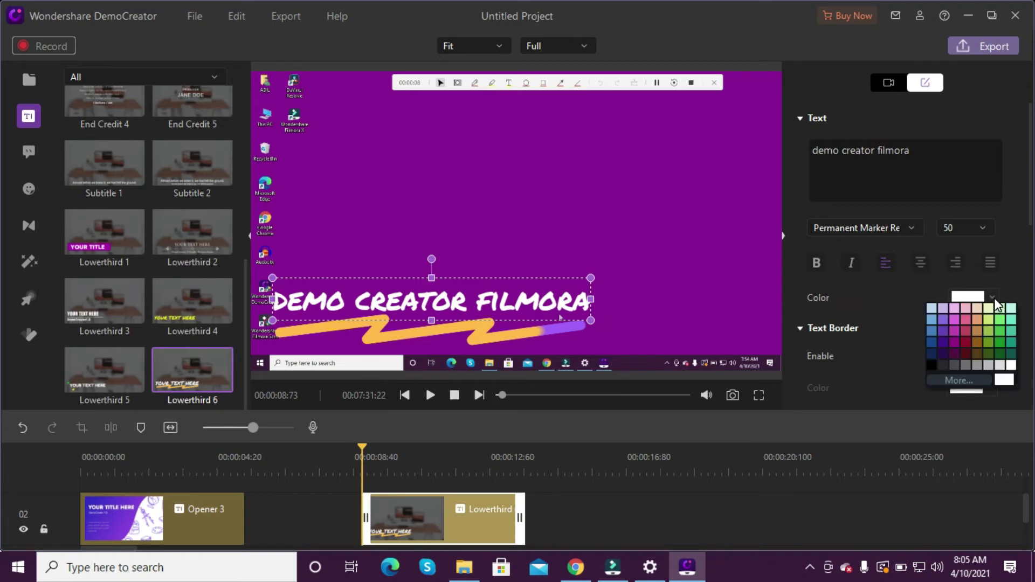
left_click(966, 342)
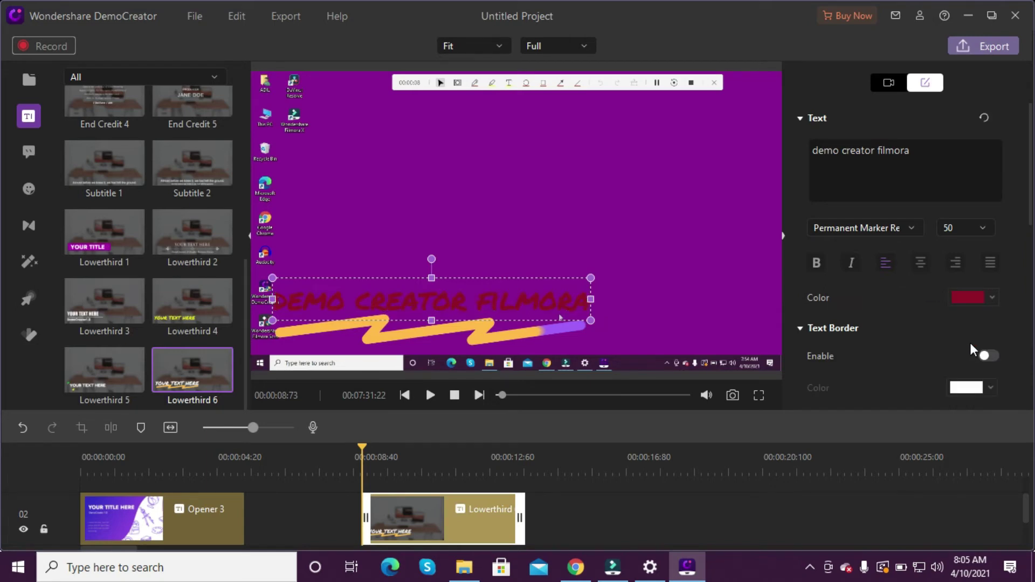
left_click(975, 303)
left_click(998, 345)
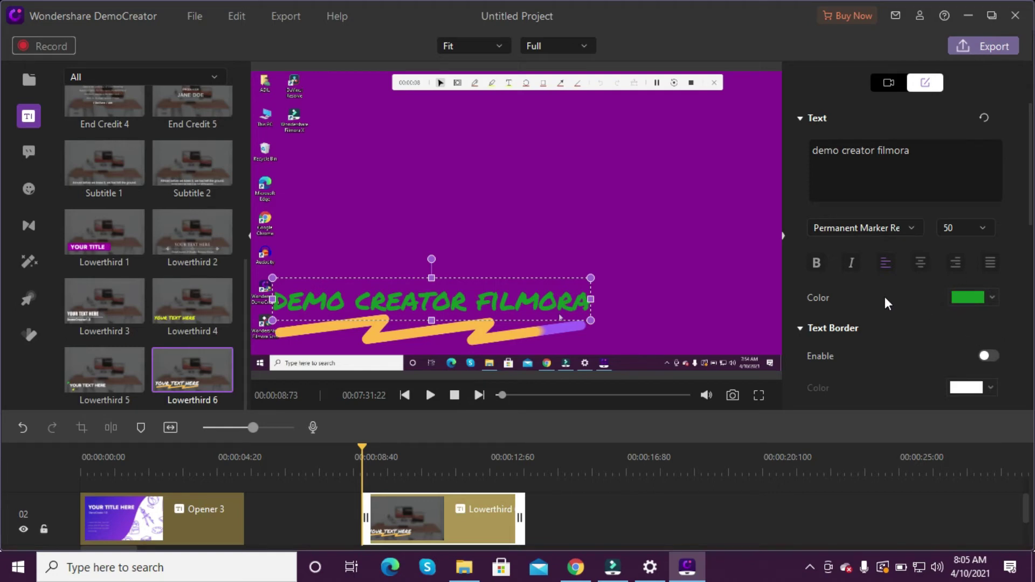
- Set the title text's font to Raleway Black with bold and italic, and enable its text border
left_click(874, 226)
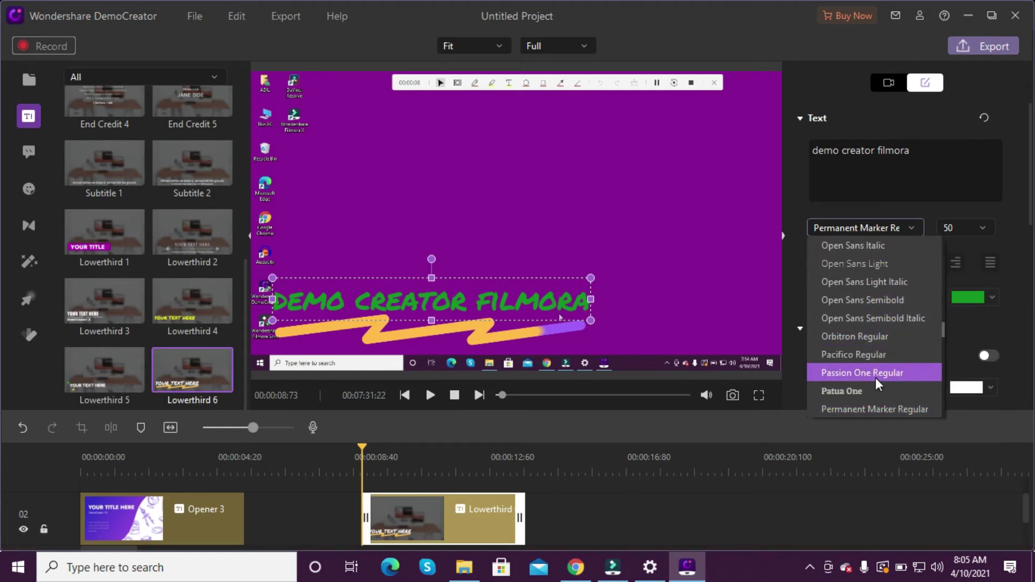
scroll(875, 378, "down", 5)
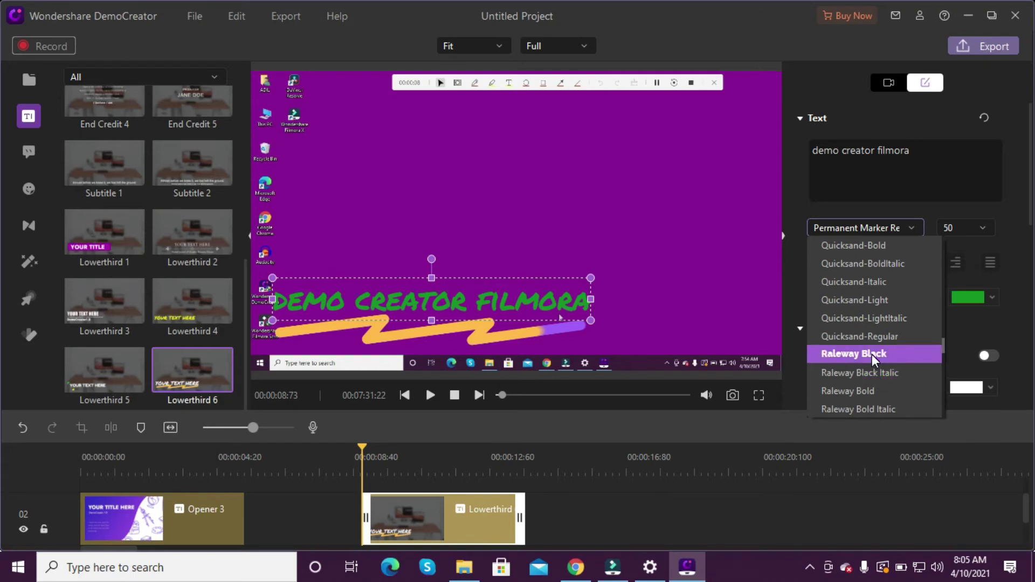
left_click(871, 354)
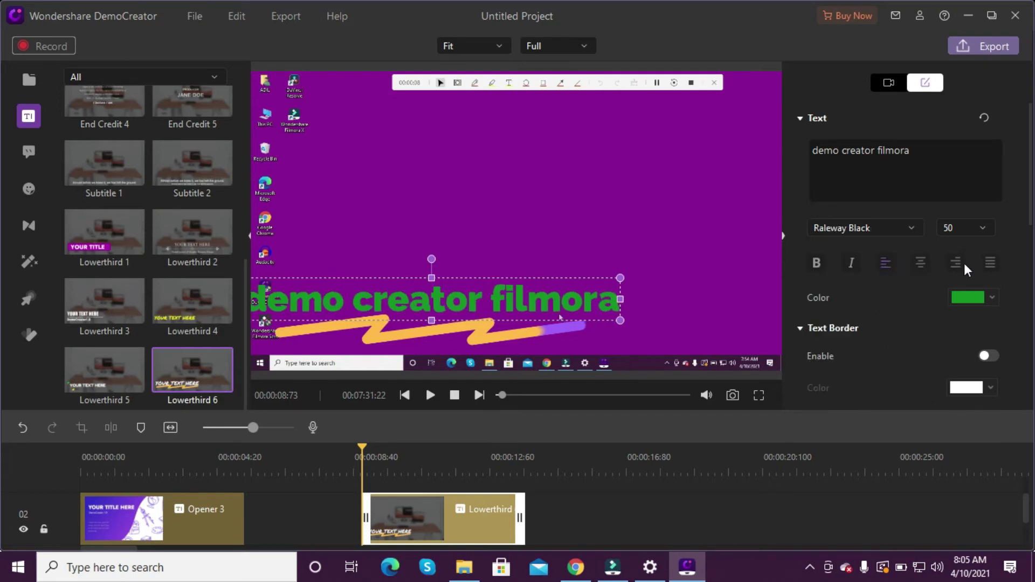
left_click(817, 263)
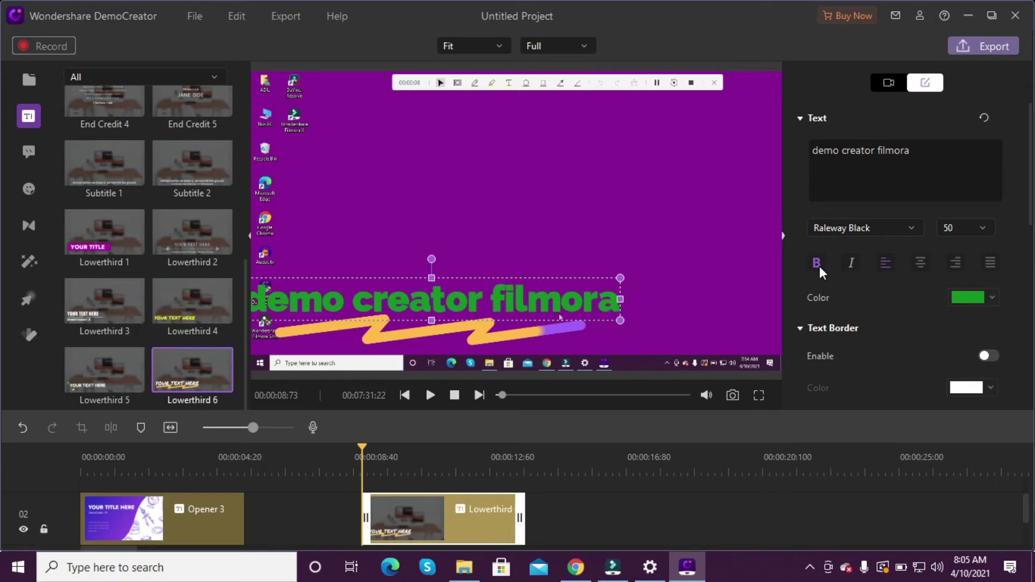
left_click(858, 268)
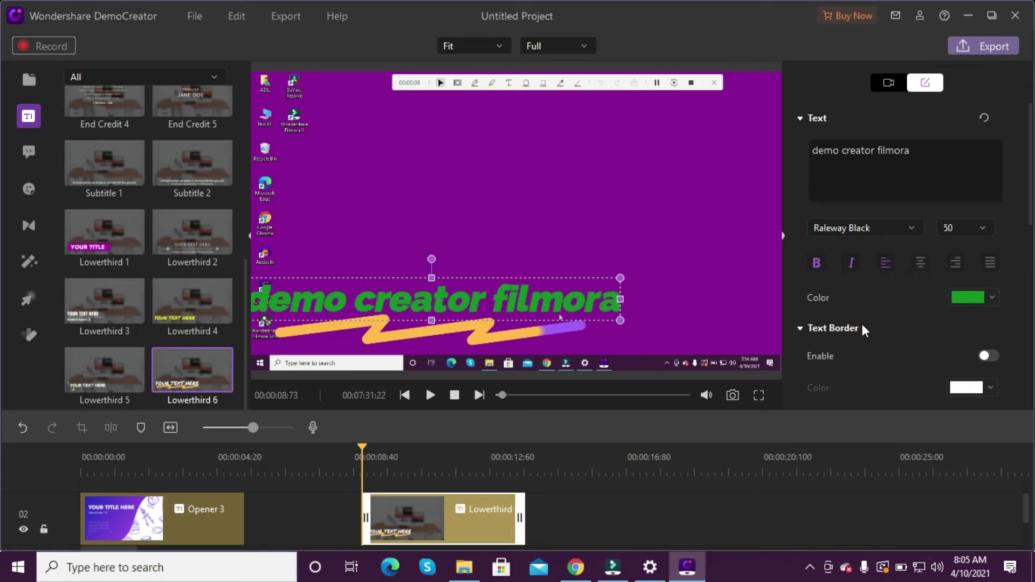
left_click(987, 356)
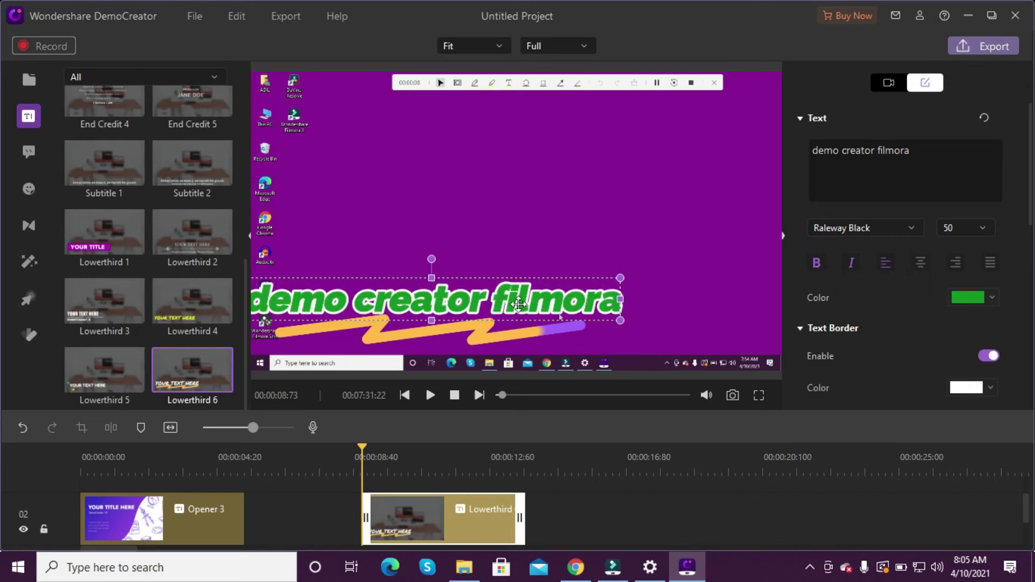
- Move the title text to the middle of the frame and place the zigzag underline beneath it, scaled to 73%
left_click_drag(595, 306, 625, 237)
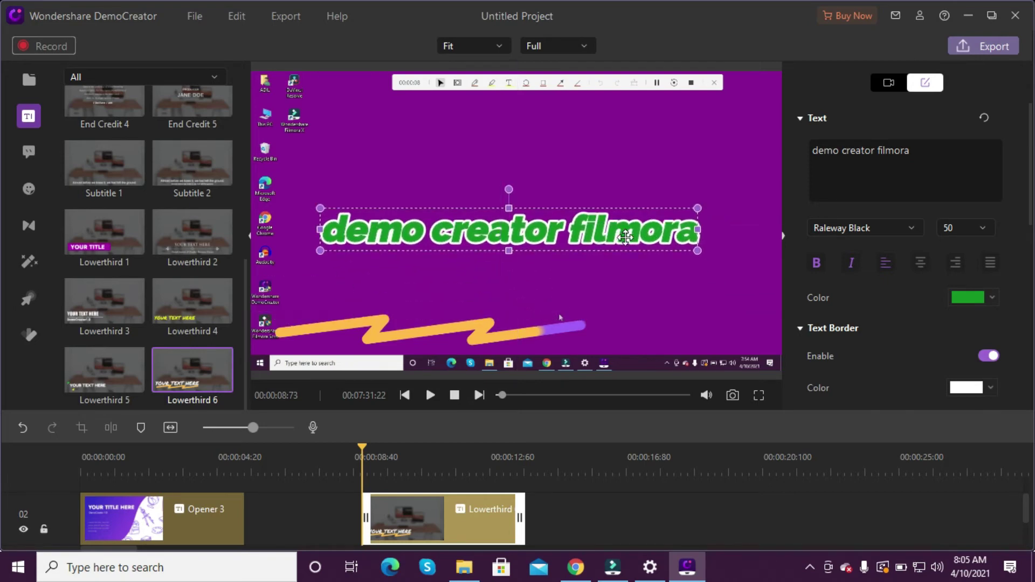
left_click_drag(537, 324, 603, 257)
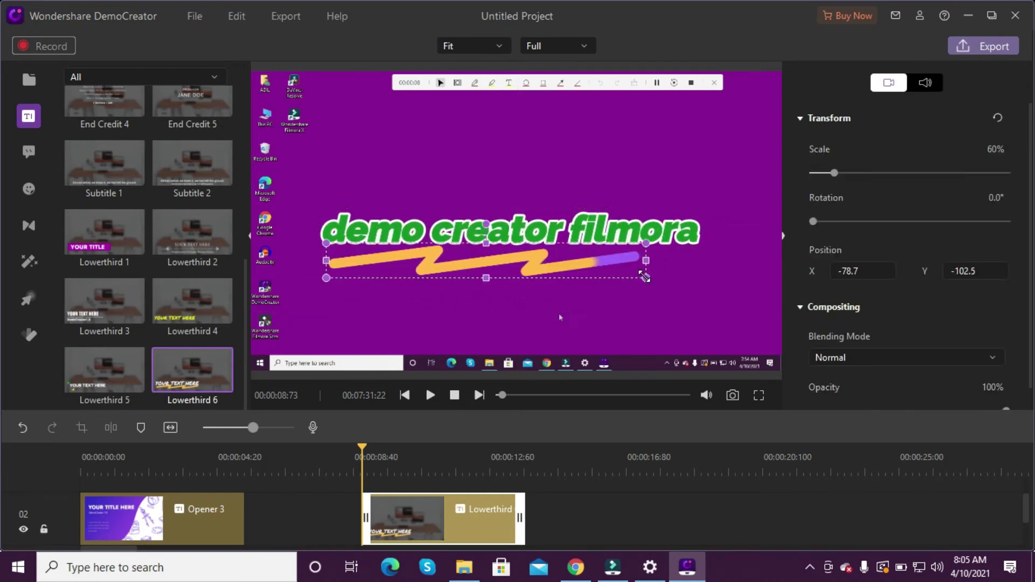
left_click_drag(677, 273, 710, 285)
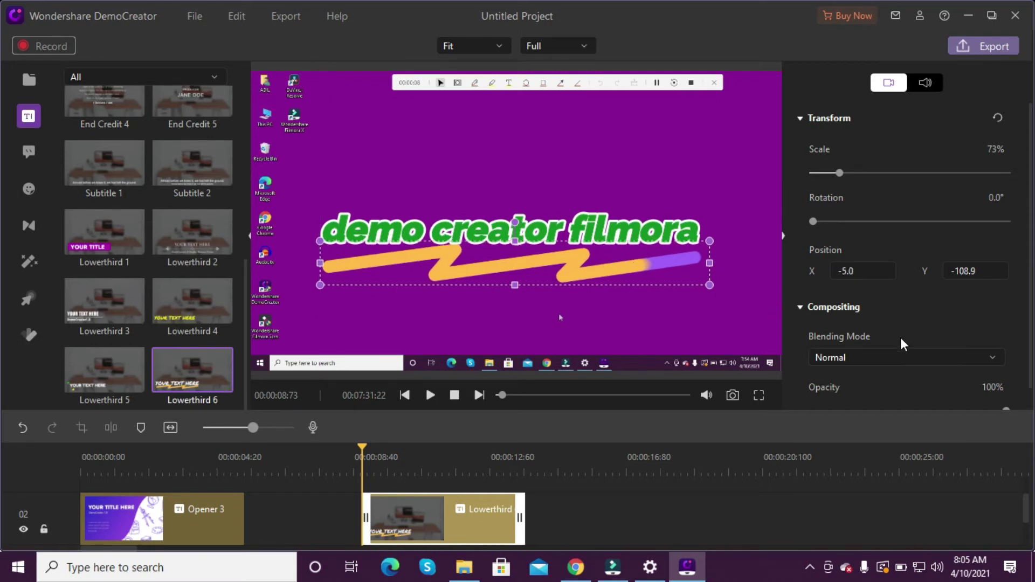
- Browse the title templates, dialog box annotations, animated stickers and transitions available in the editor
scroll(147, 245, "up", 5)
scroll(148, 245, "down", 5)
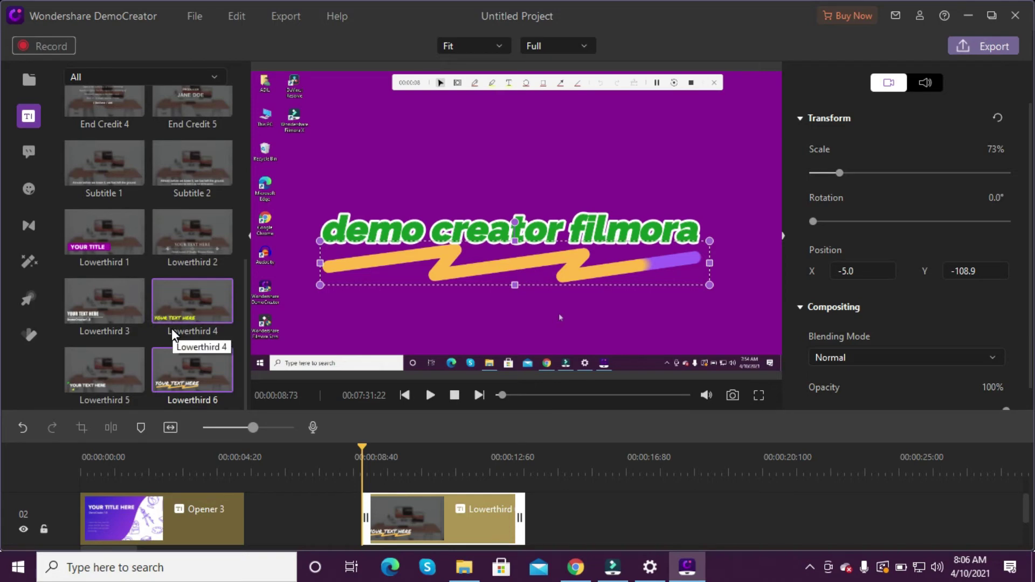
left_click(25, 153)
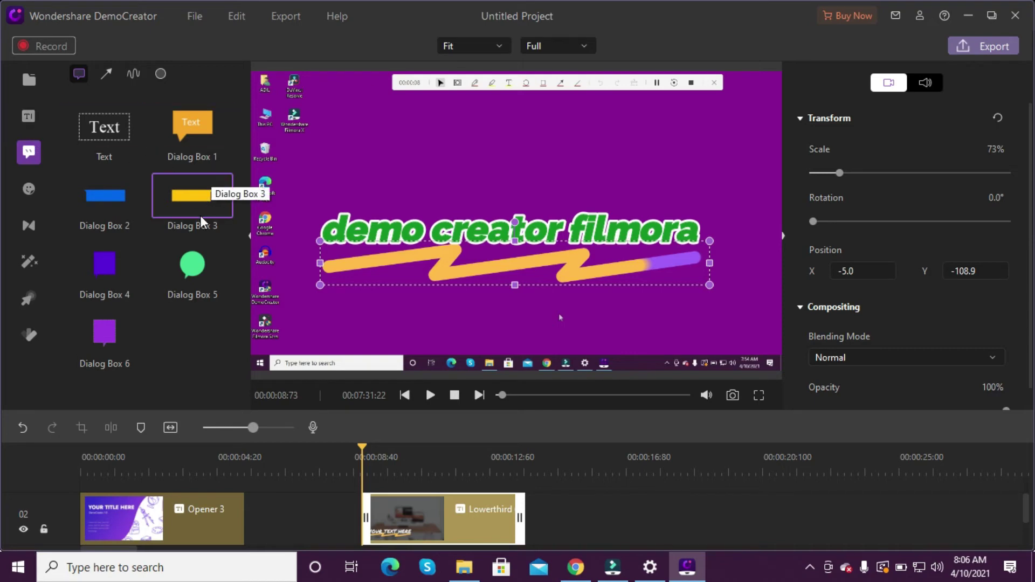
left_click(29, 189)
scroll(167, 226, "down", 1)
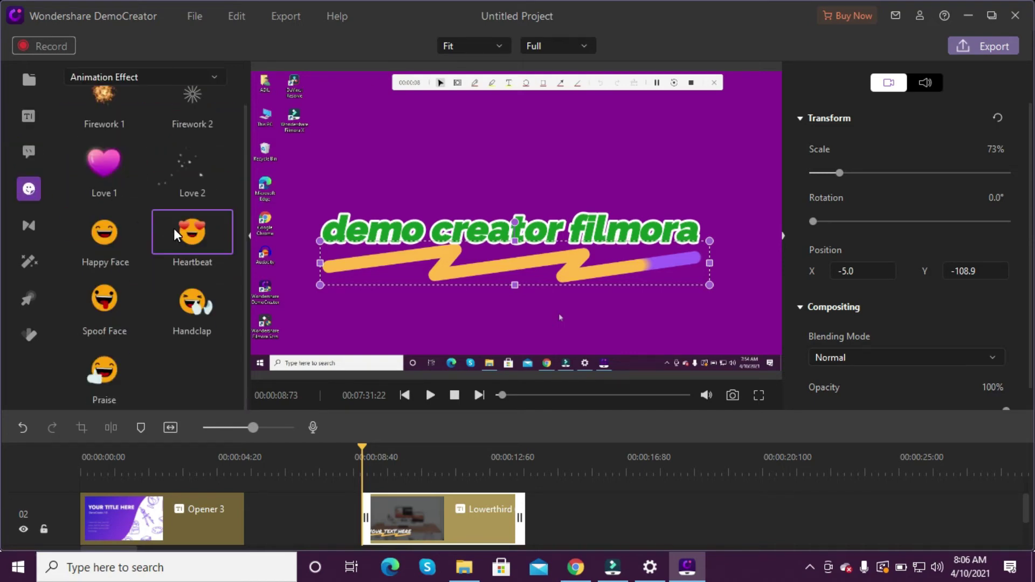
left_click(28, 226)
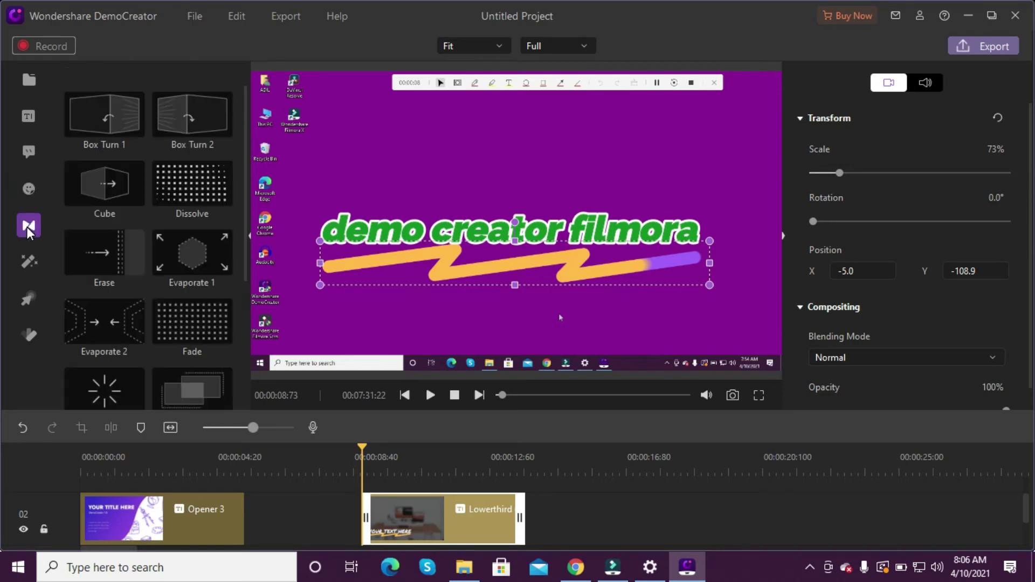
scroll(176, 235, "down", 4)
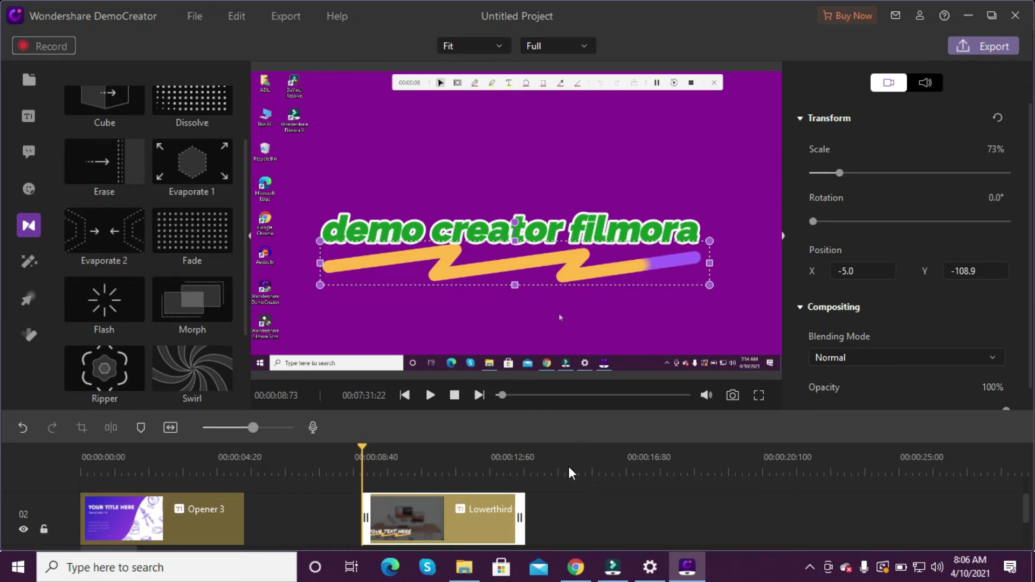
- Split the screen recording clip on track 01 at 00:00:06:85
left_click(616, 498)
scroll(615, 491, "down", 1)
left_click(613, 506)
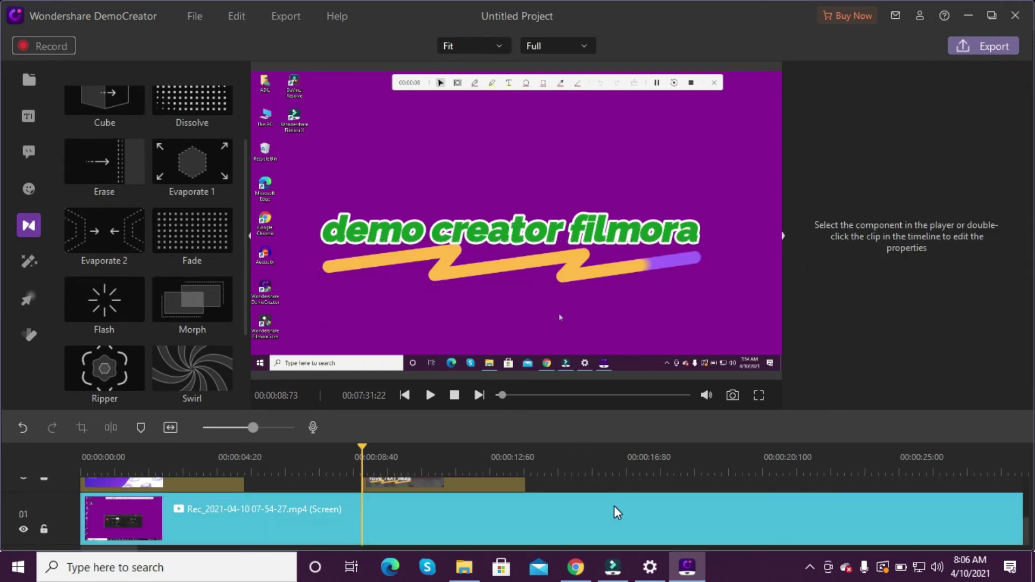
left_click(300, 458)
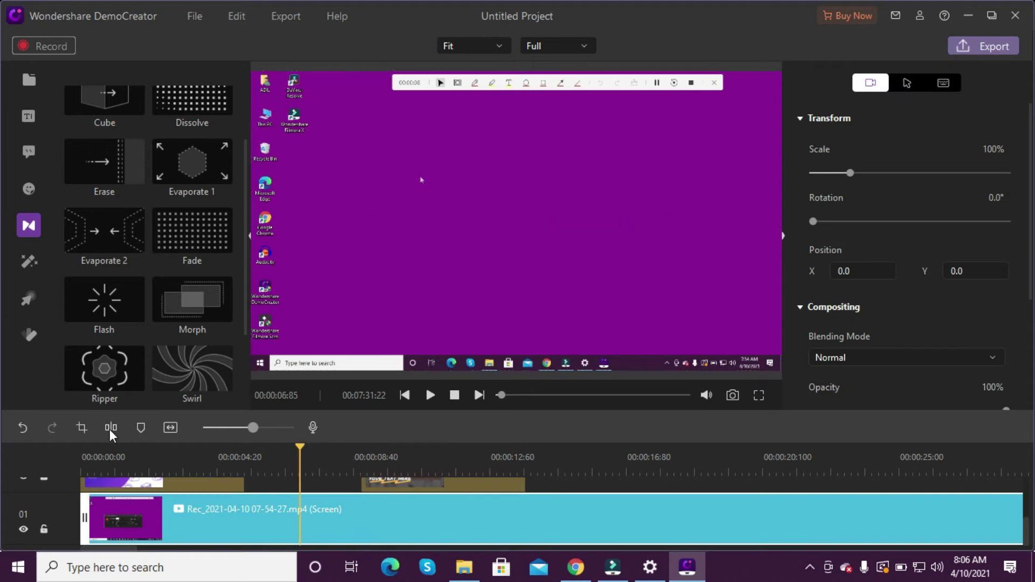
left_click(110, 427)
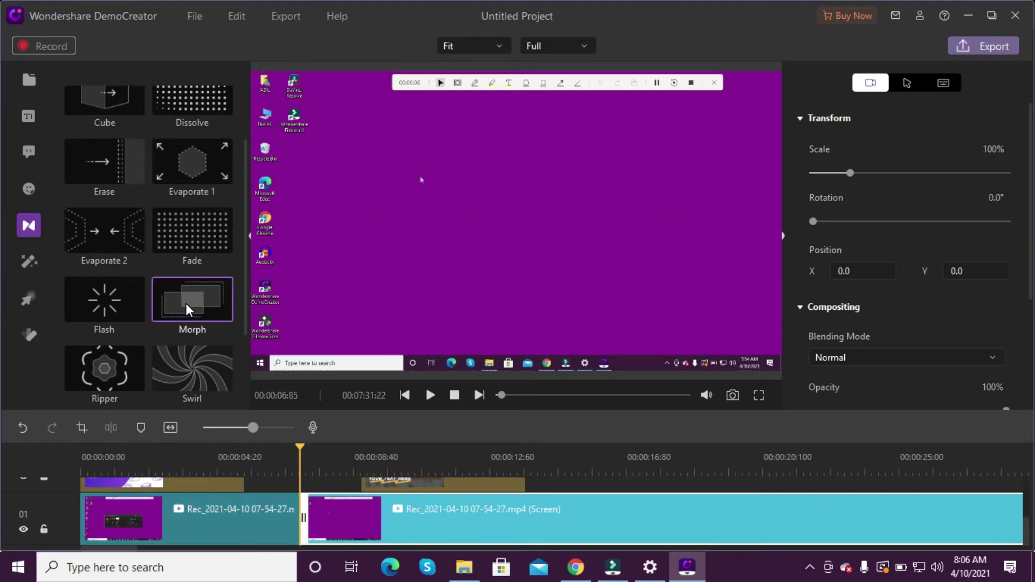
- Try the Swirl transition at the recording's split point with a preview, and replace it with Erase
left_click_drag(192, 369, 300, 518)
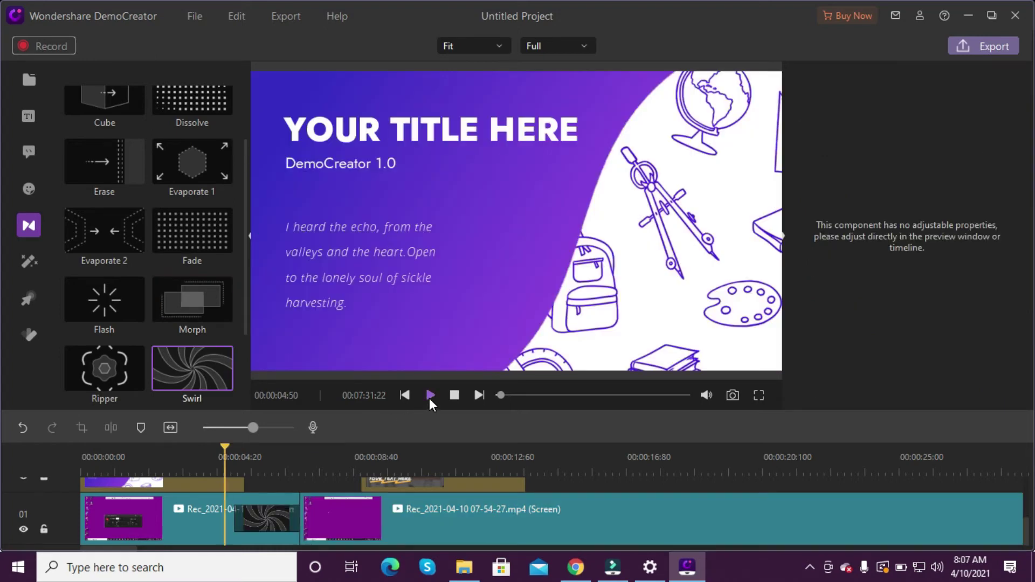
left_click(430, 398)
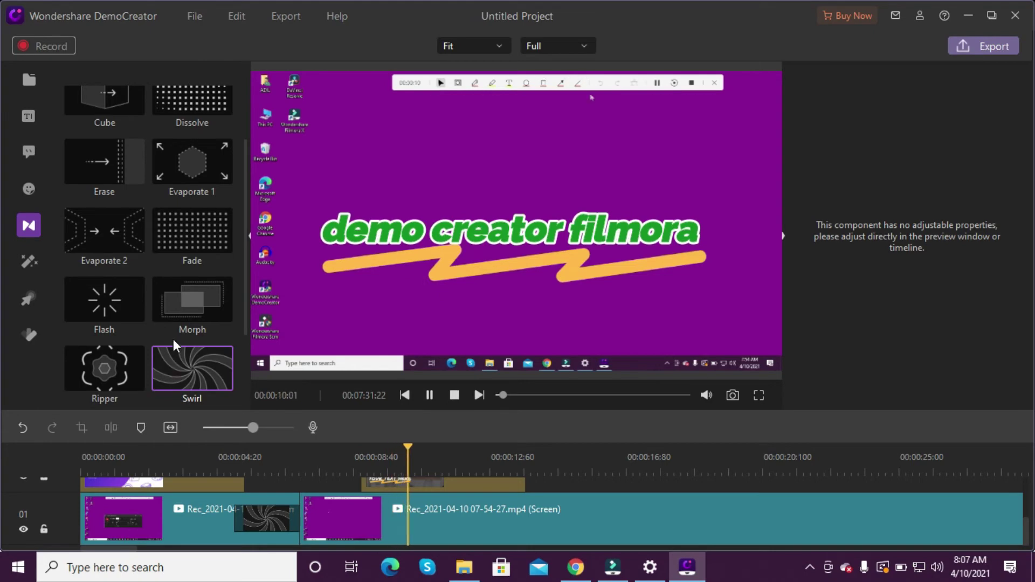
scroll(173, 339, "up", 1)
scroll(167, 237, "down", 1)
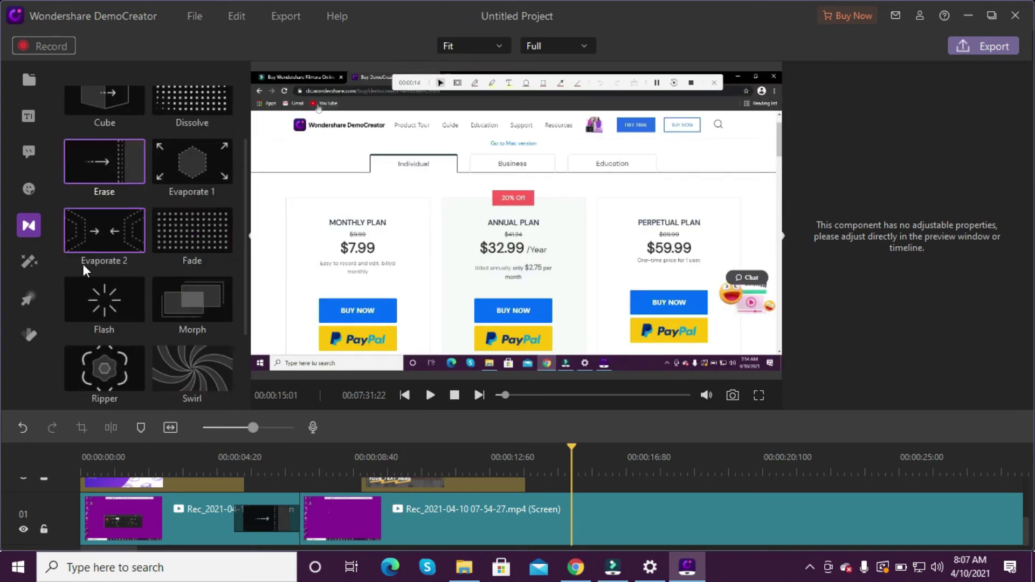
- Browse the video effects, cursor effects and the Christmas 2020 template pack available in the editor
left_click(29, 261)
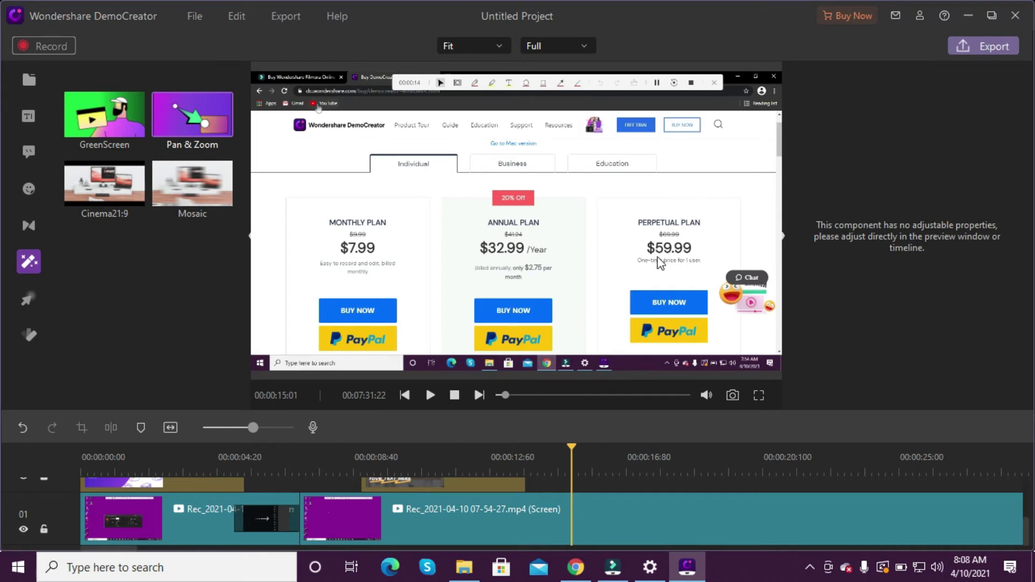
left_click(122, 185)
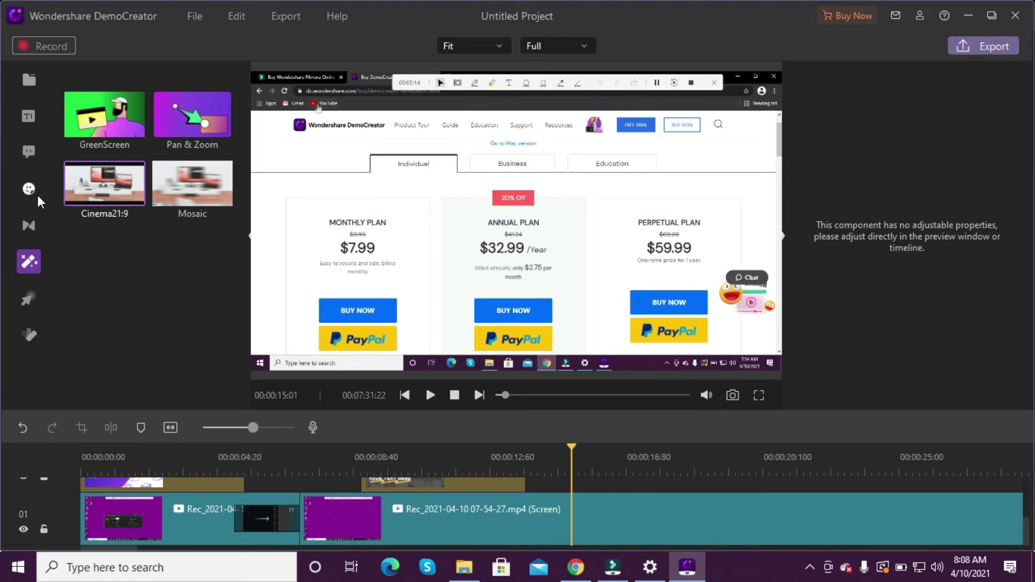
left_click(30, 297)
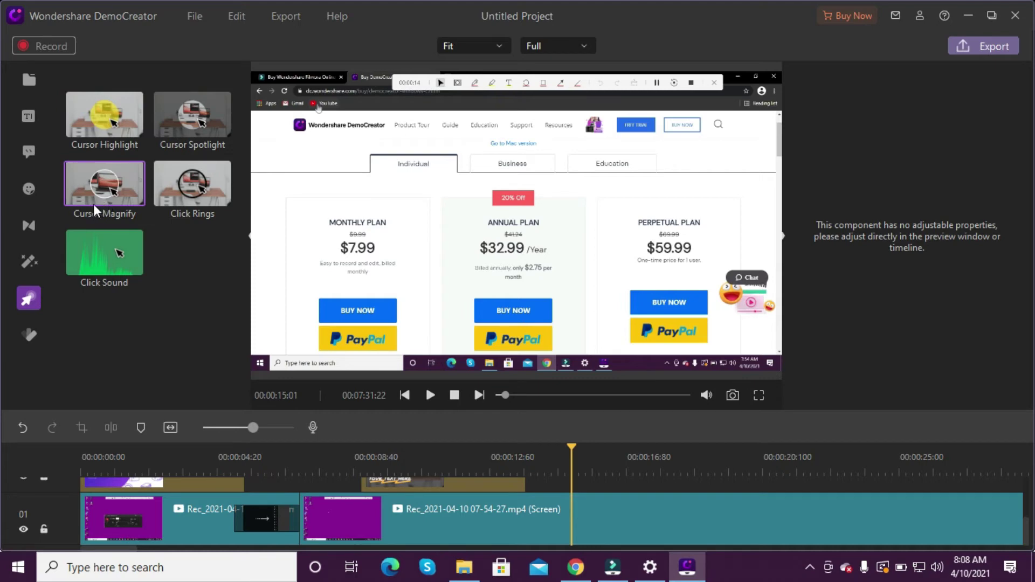
left_click(30, 336)
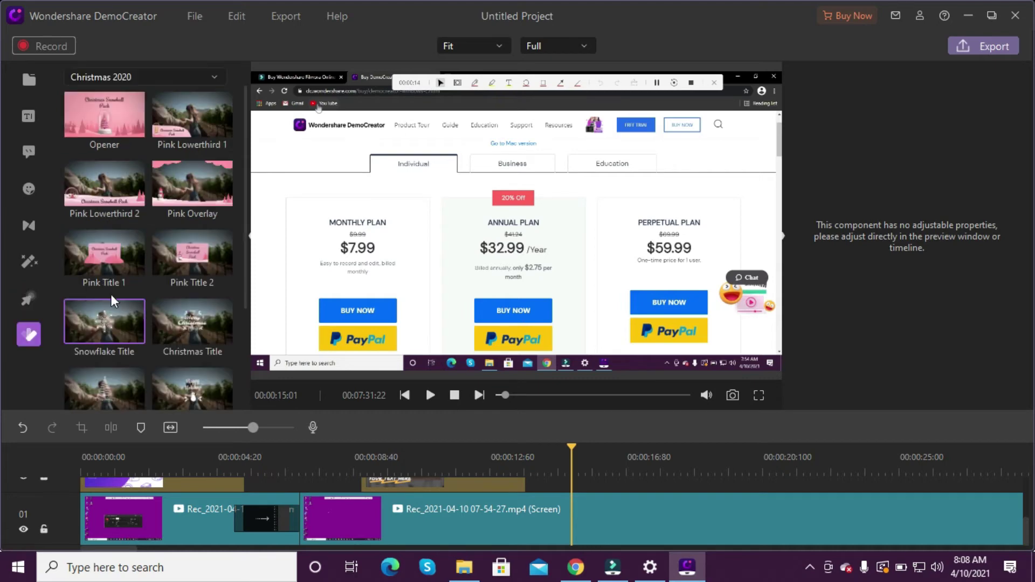
scroll(115, 256, "down", 3)
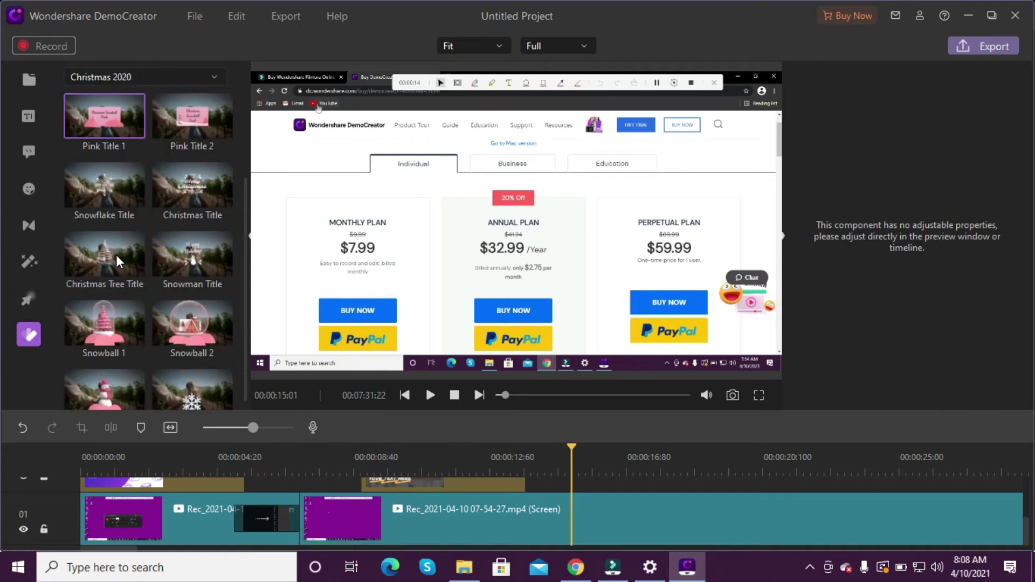
scroll(116, 255, "down", 1)
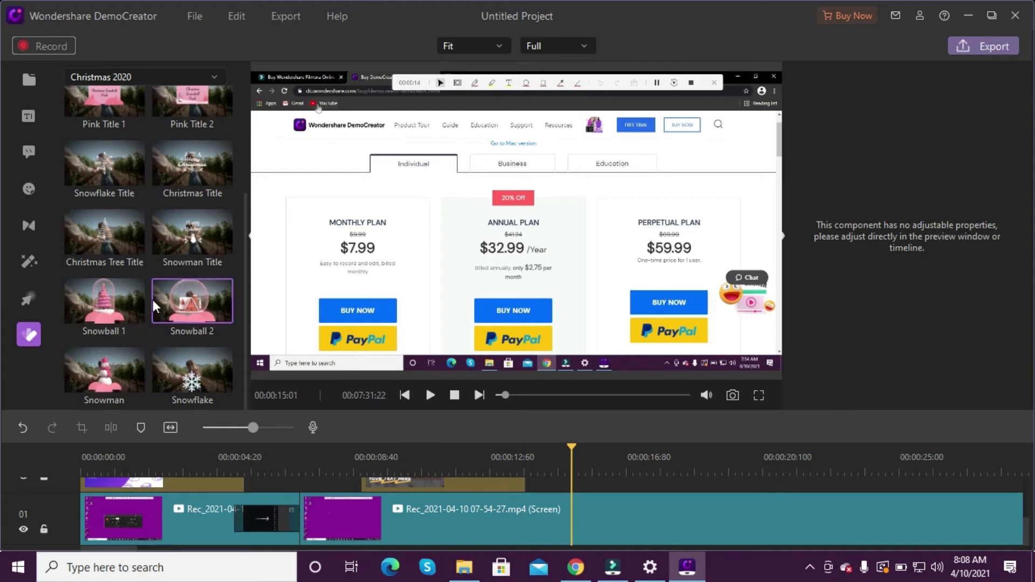
scroll(163, 256, "up", 3)
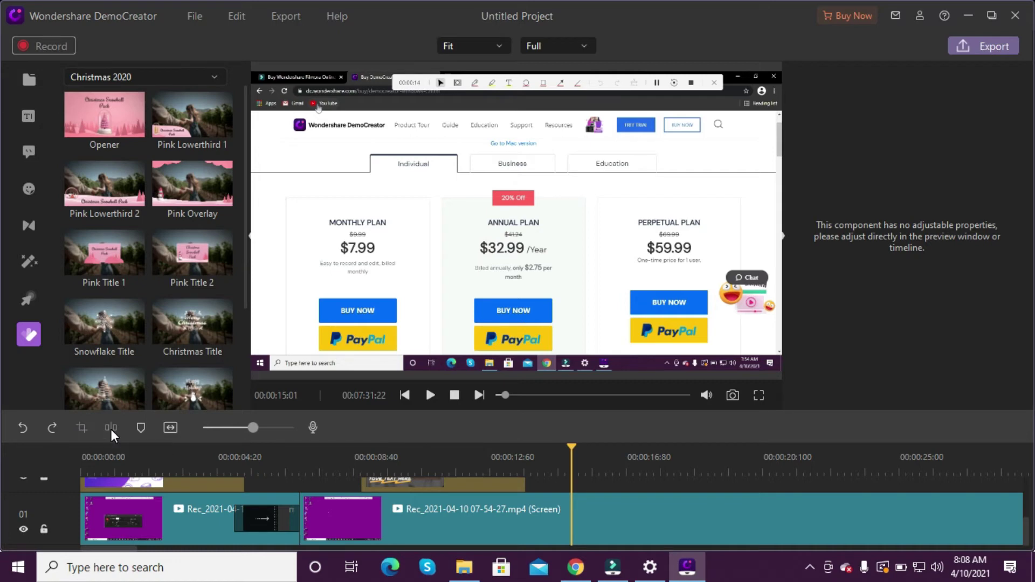
- Split the second screen recording clip on track 01 at 00:00:15:01
left_click(343, 529)
left_click(439, 529)
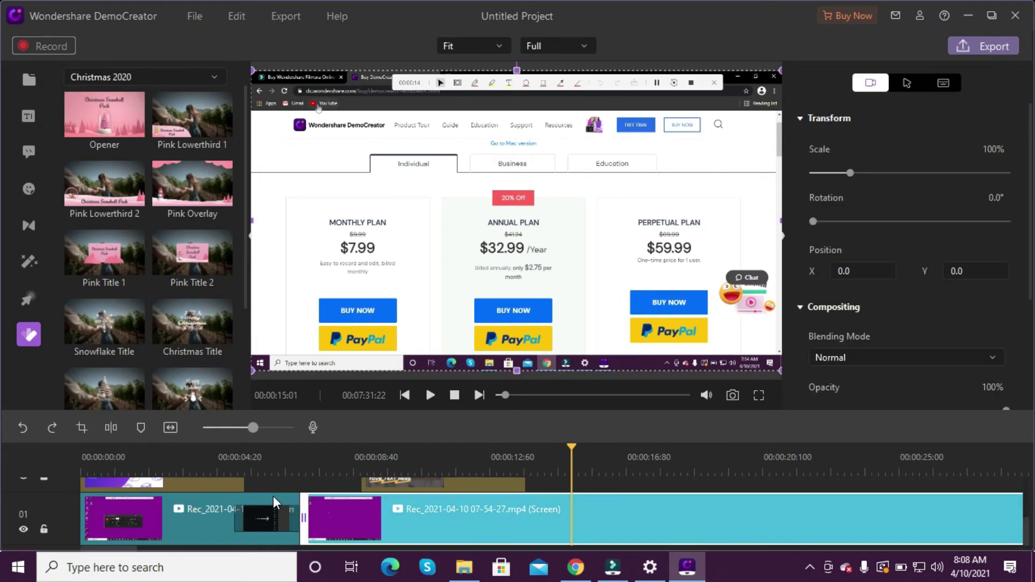
left_click(110, 428)
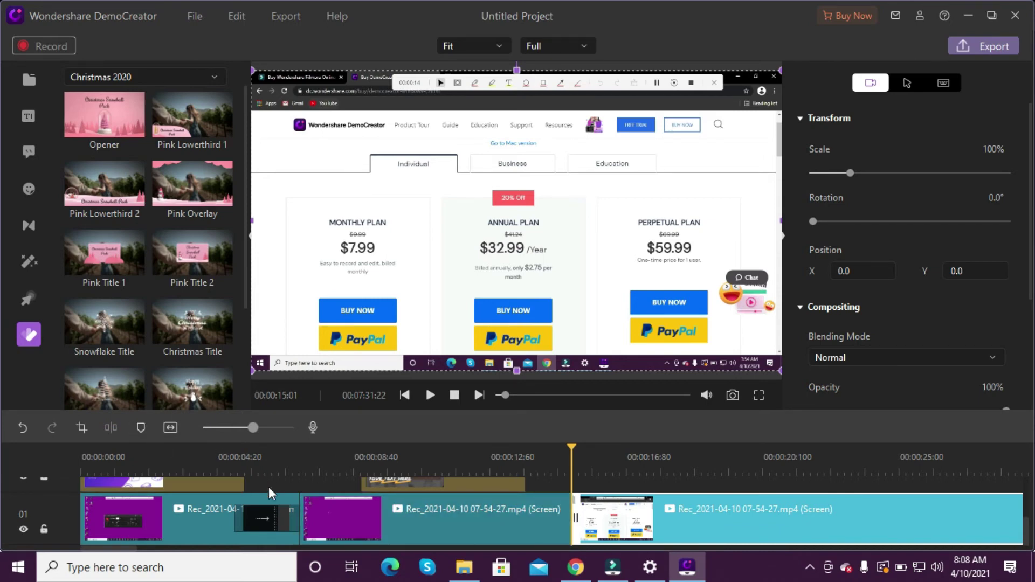
- Add markers to the last recording clip at 00:00:17:26 and 00:00:19:20, and fit the whole project in the timeline
left_click_drag(571, 446, 645, 452)
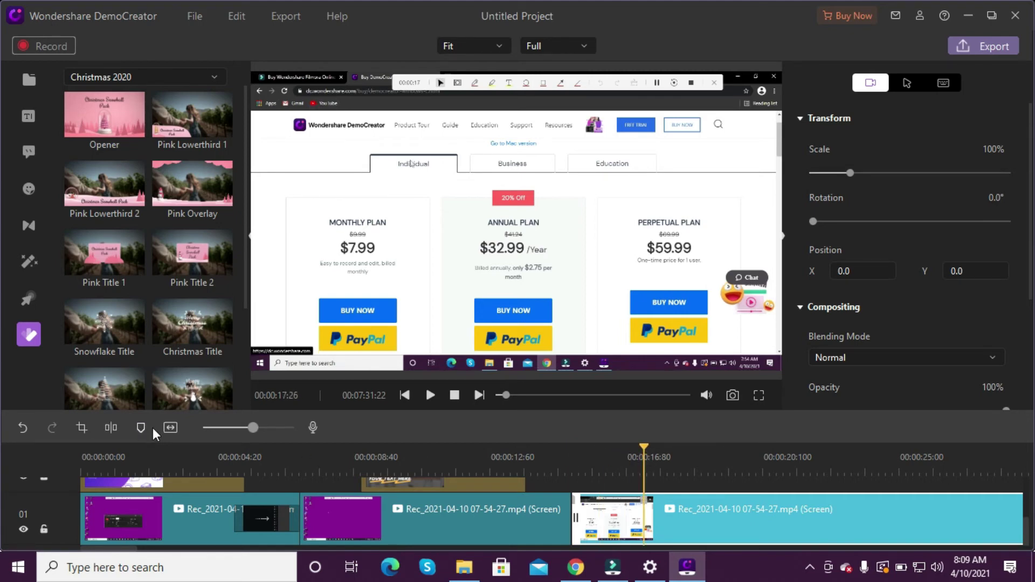
mouse_move(646, 457)
left_mouse_down()
mouse_move(642, 448)
mouse_move(707, 460)
left_mouse_up()
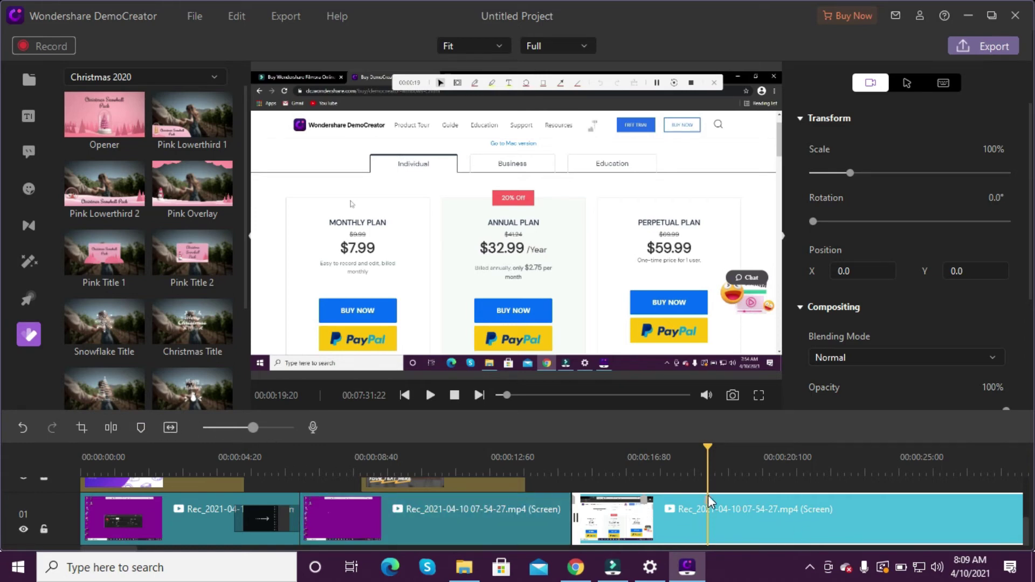
left_click(769, 464)
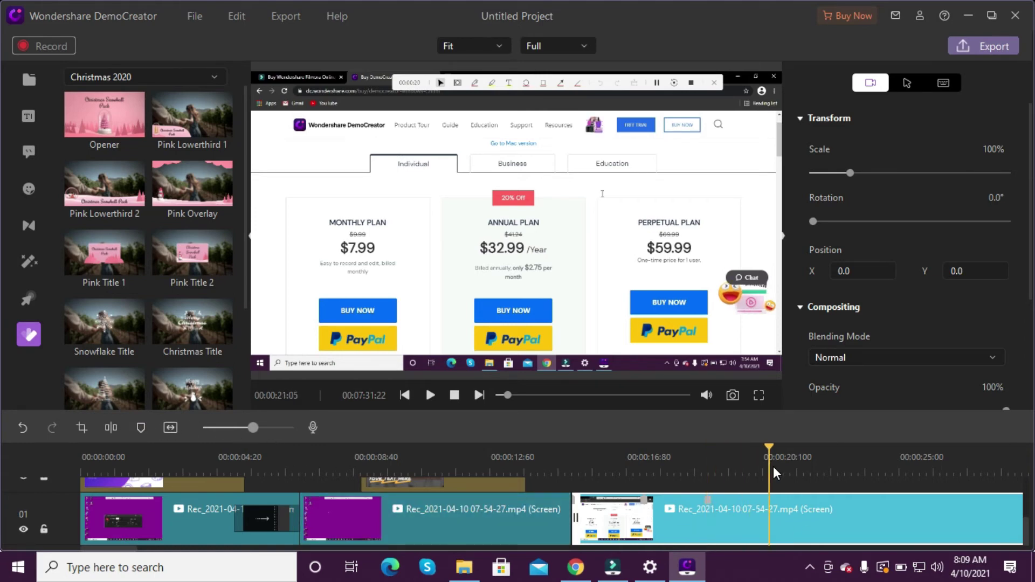
left_click(170, 427)
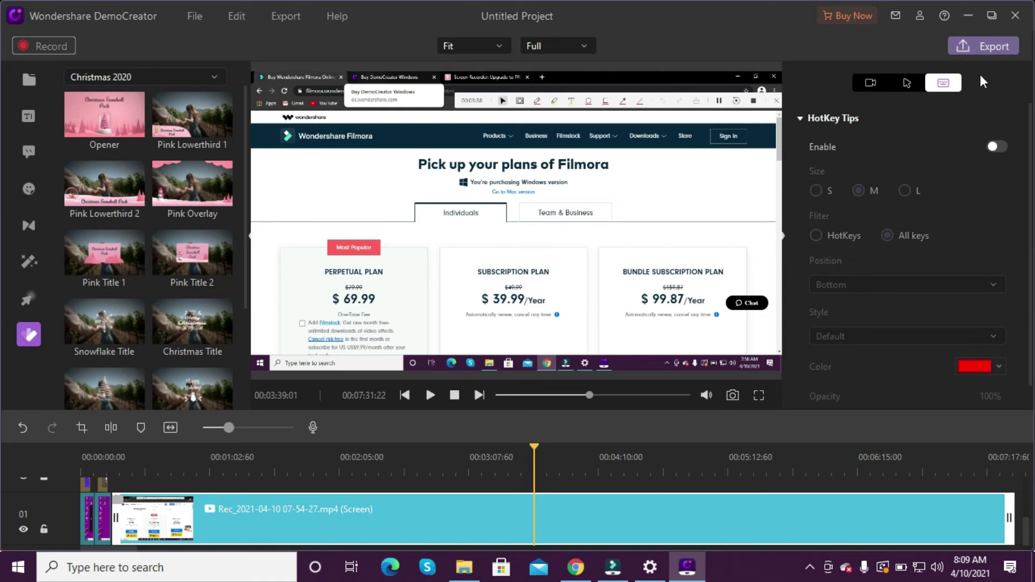
- Open the project's local export settings and check the available output formats
left_click(989, 48)
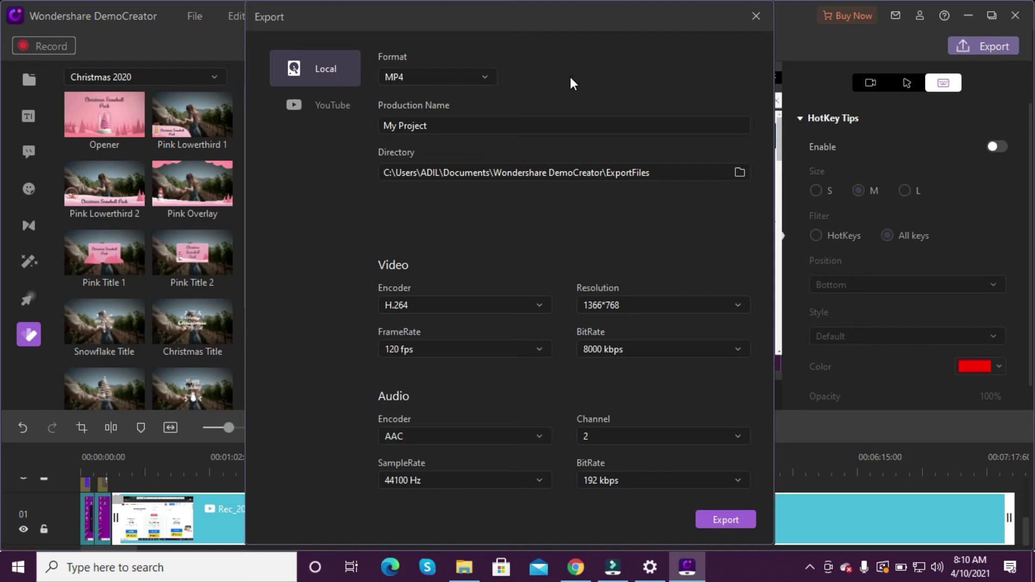
left_click(481, 82)
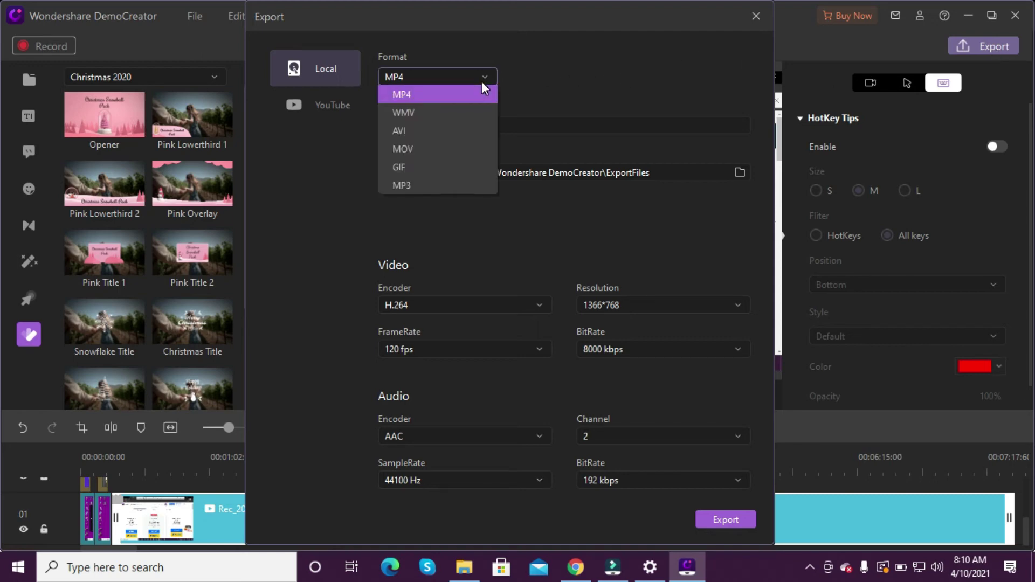
left_click(481, 82)
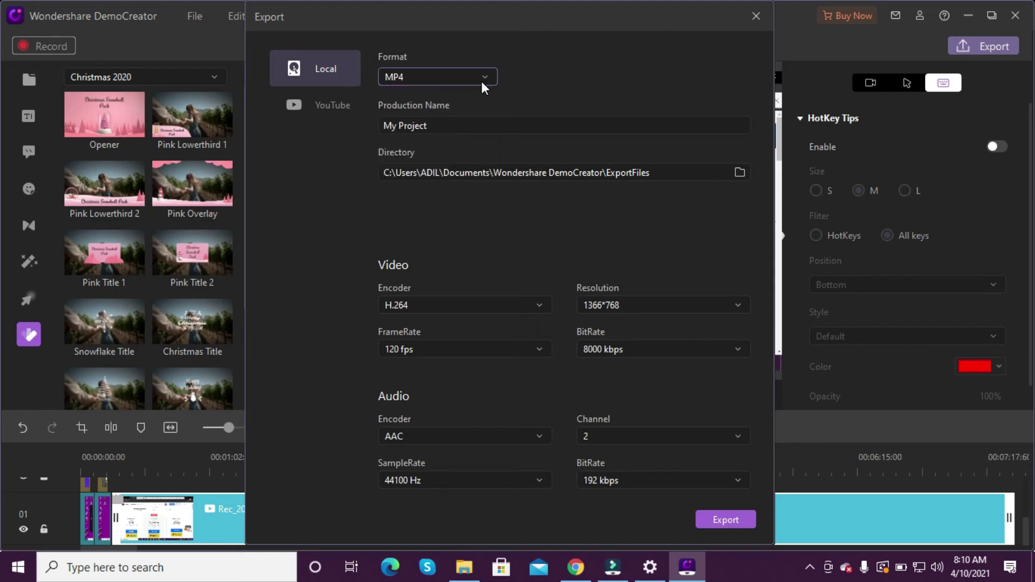
- Enter "demo creator" as the production name and close the export settings without exporting
left_click(503, 121)
key("ctrl+a")
type("demo creator")
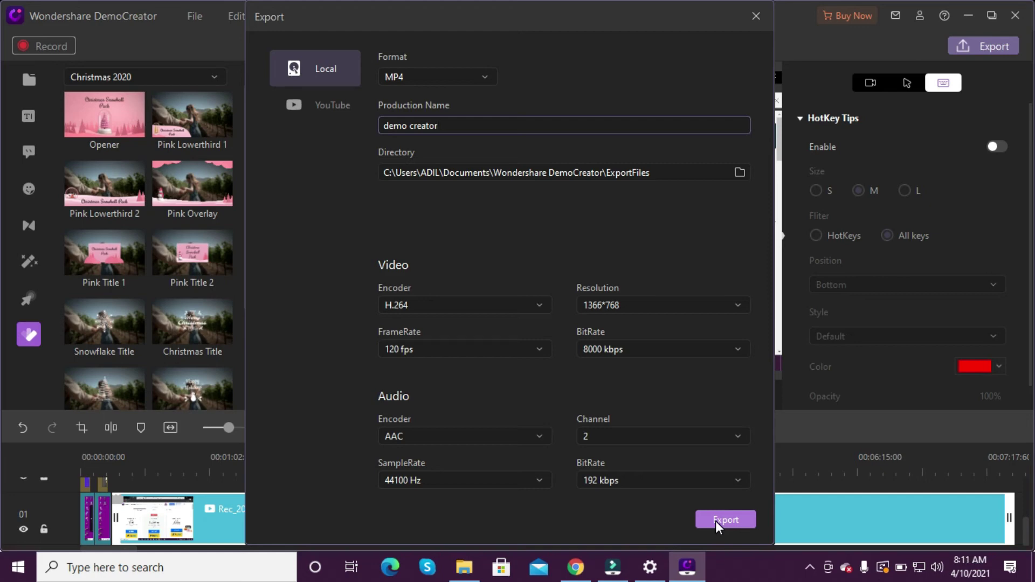
left_click(756, 16)
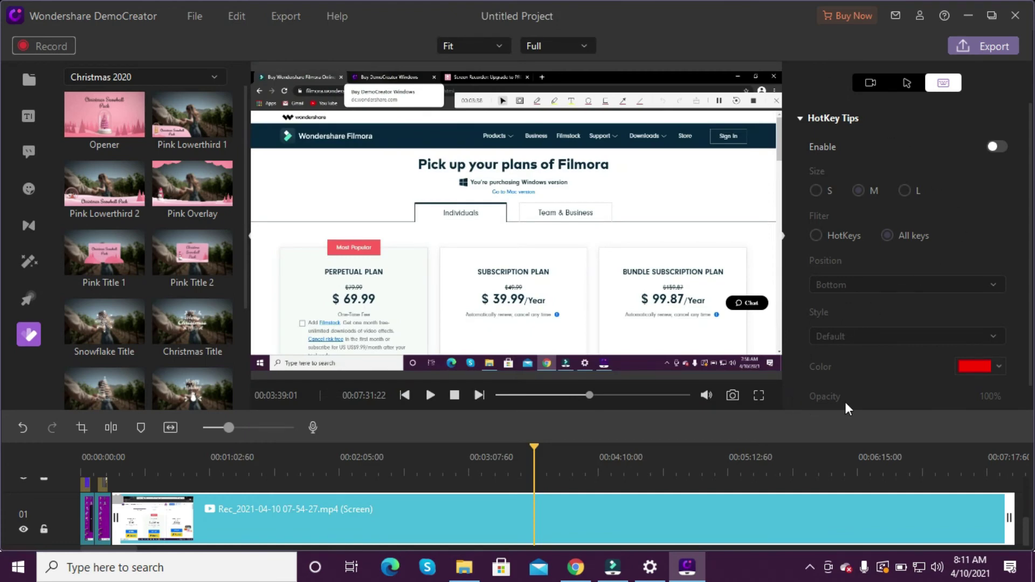